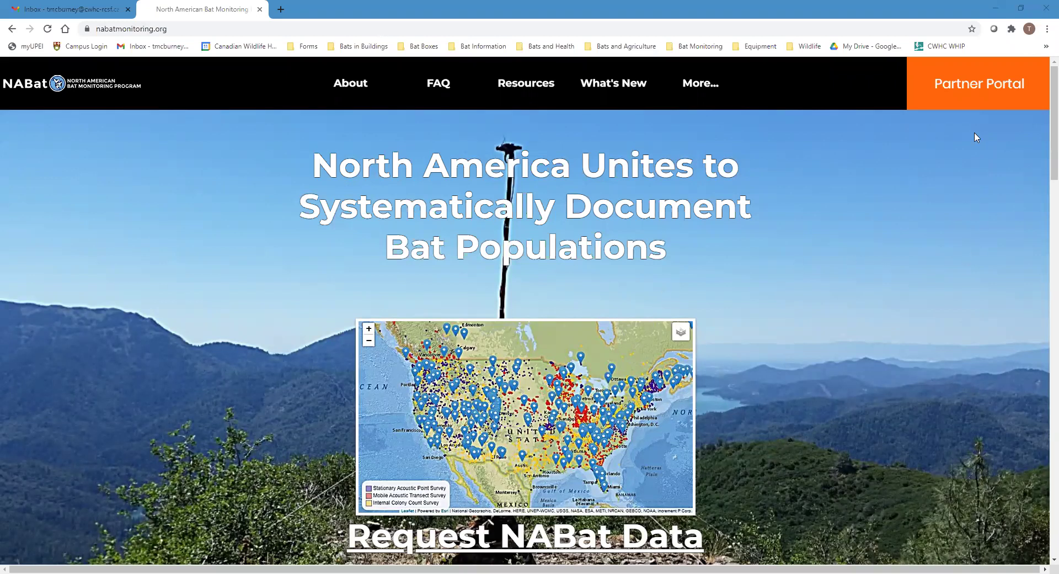
Open the NABat Partner Portal from nabatmonitoring.org in a new tab
click(987, 87)
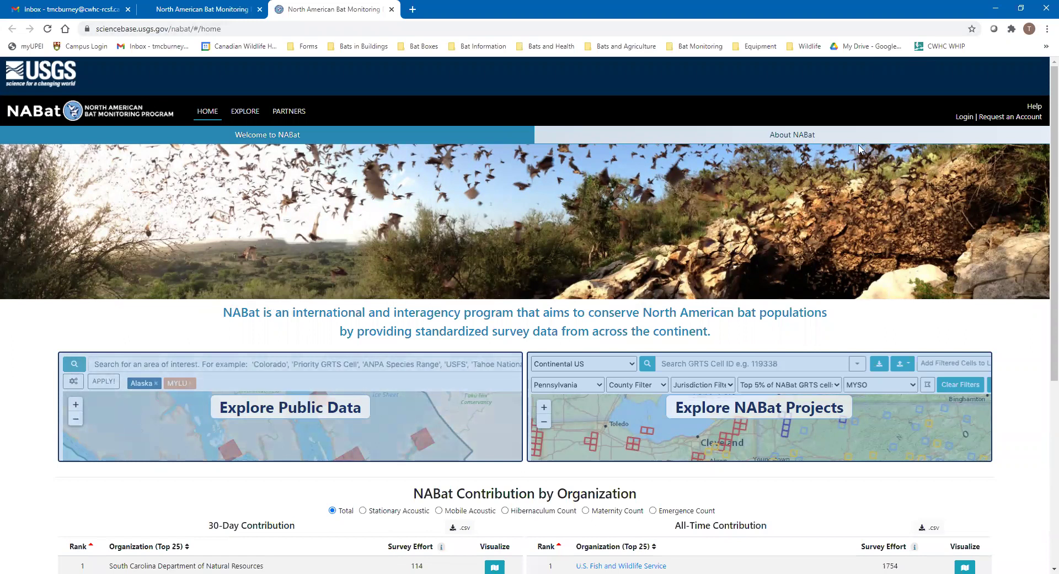
Log in to the partner portal with the ScienceBase account
click(1007, 120)
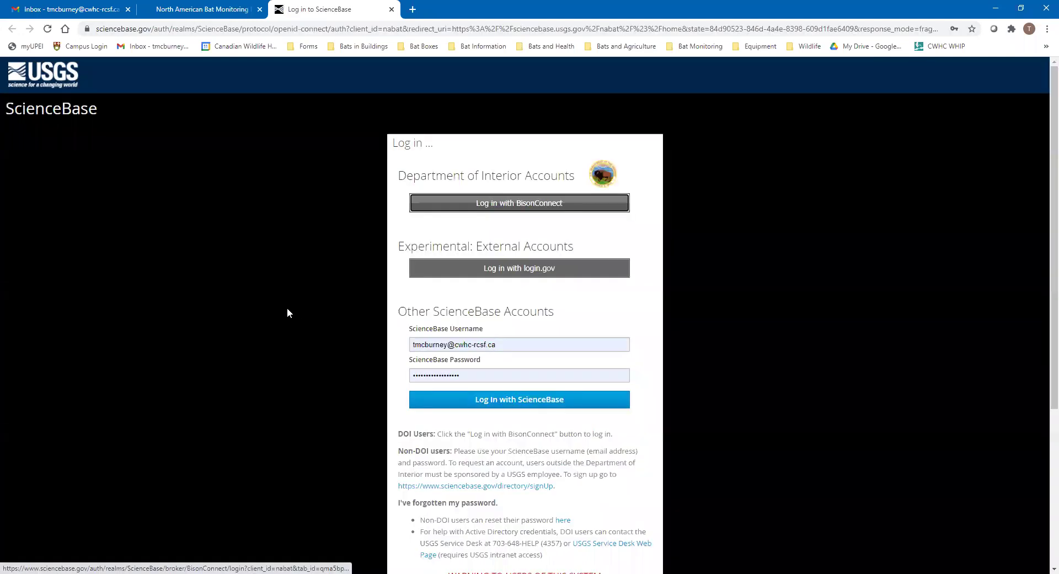
scroll(362, 279, down, 2)
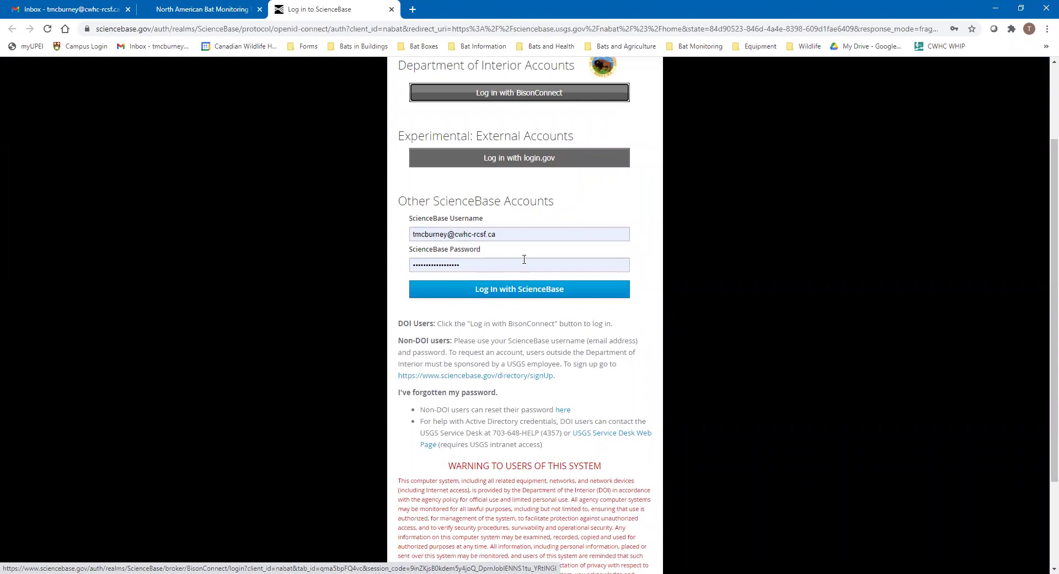
click(519, 293)
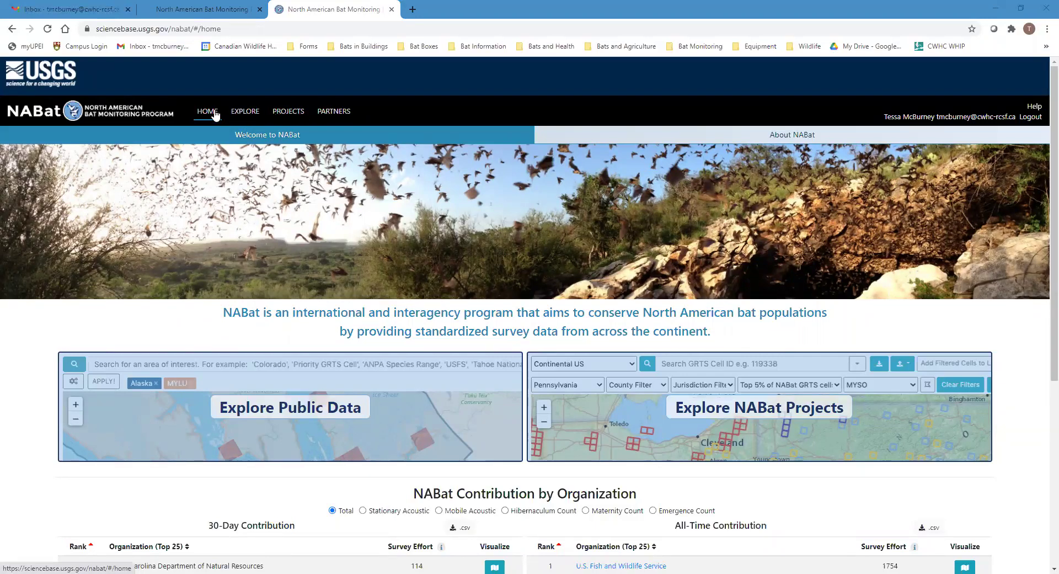
Go to PROJECTS to view the seven existing projects and their map markers
click(291, 115)
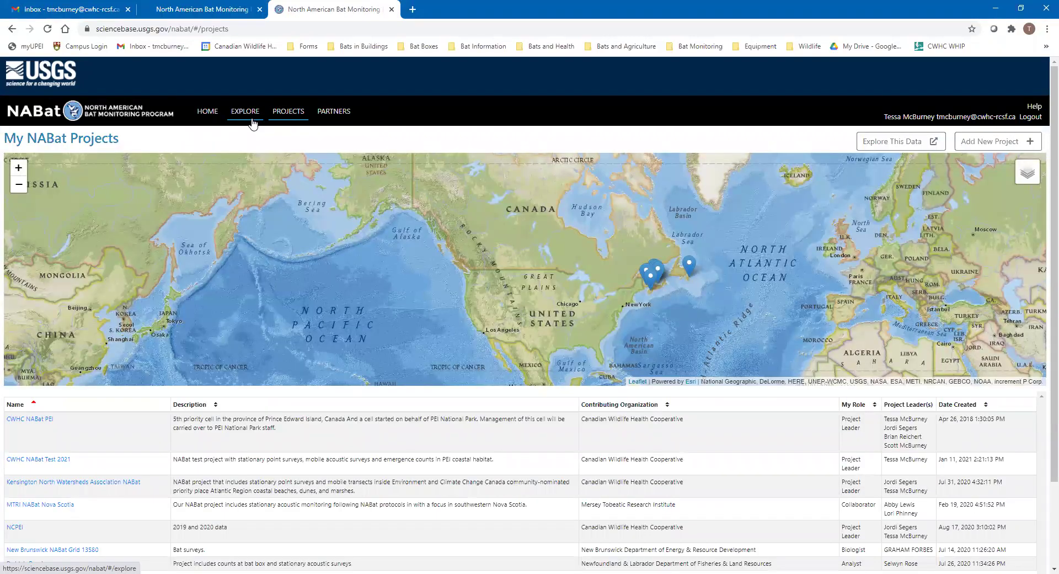
scroll(153, 388, down, 1)
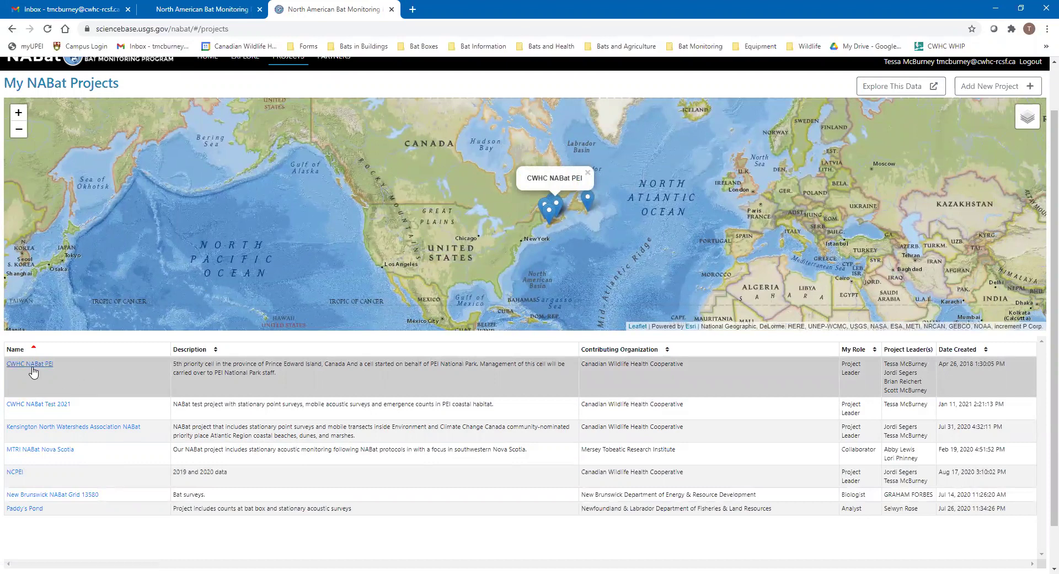
scroll(111, 365, up, 1)
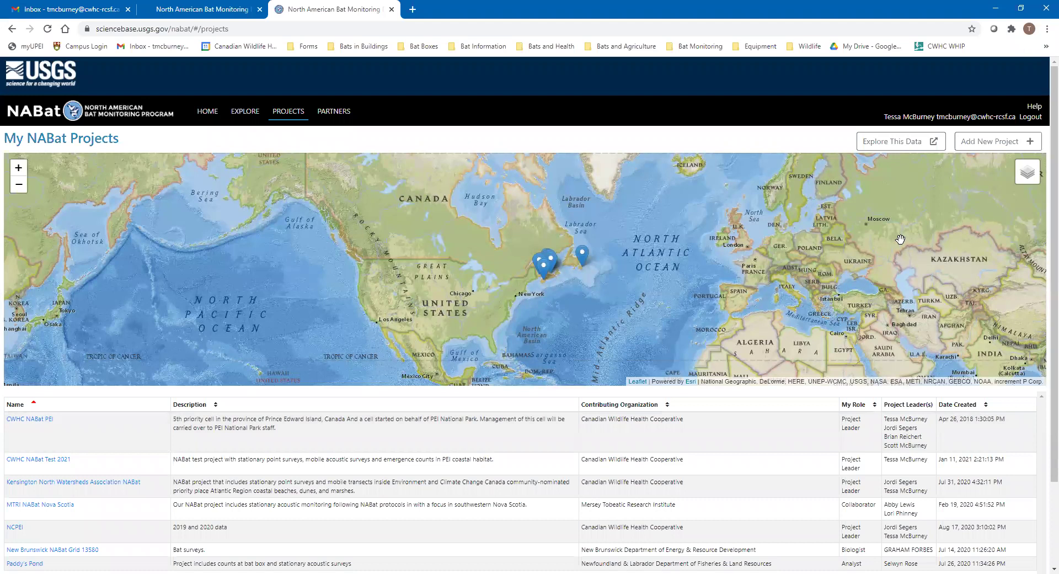
Add a new test project named 'CWHC NABat Prince Edward Island'
click(1000, 142)
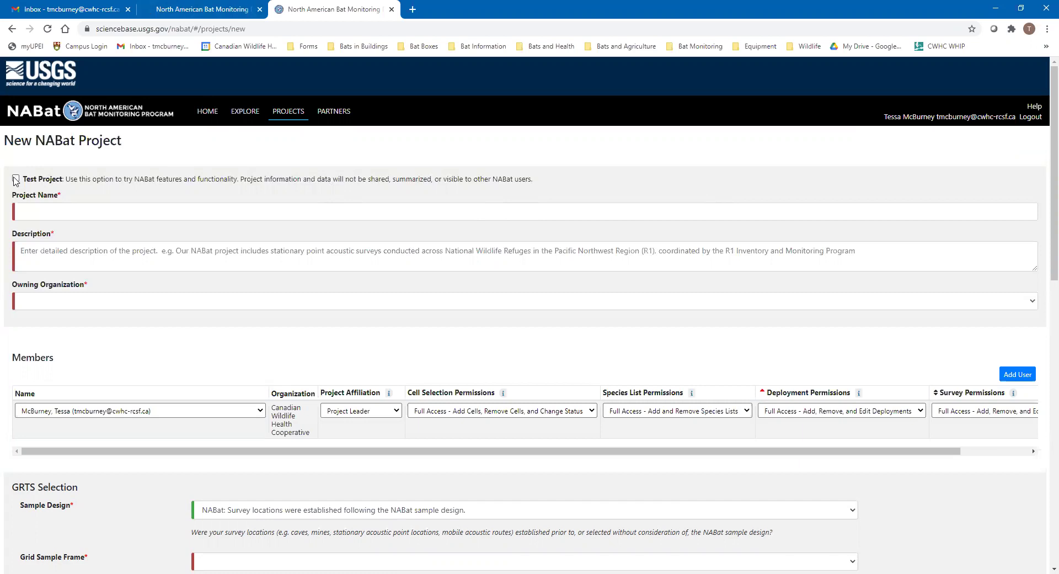
click(16, 178)
click(68, 207)
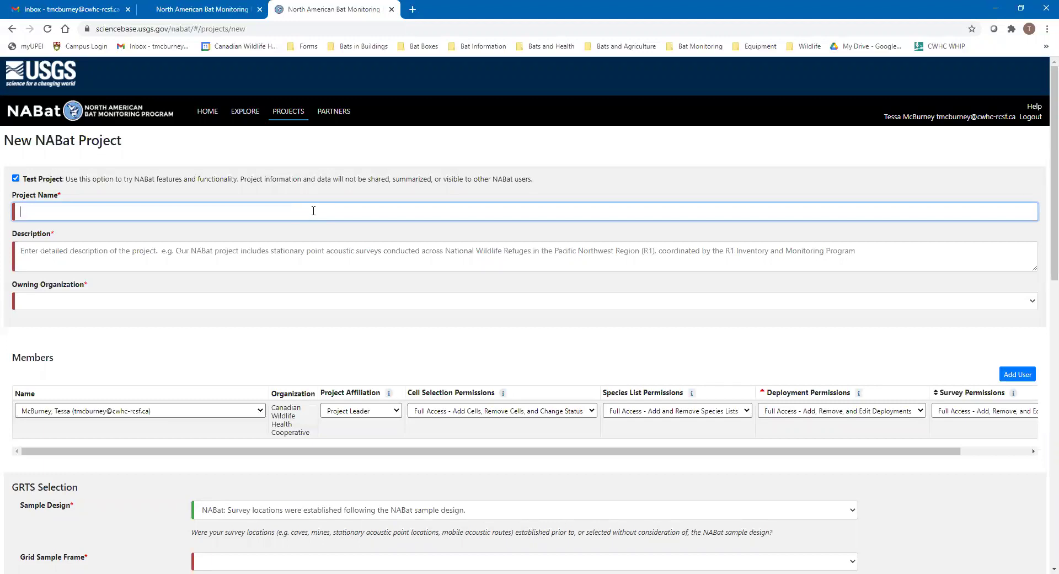
text(CWHC NABat Prince Edward Island)
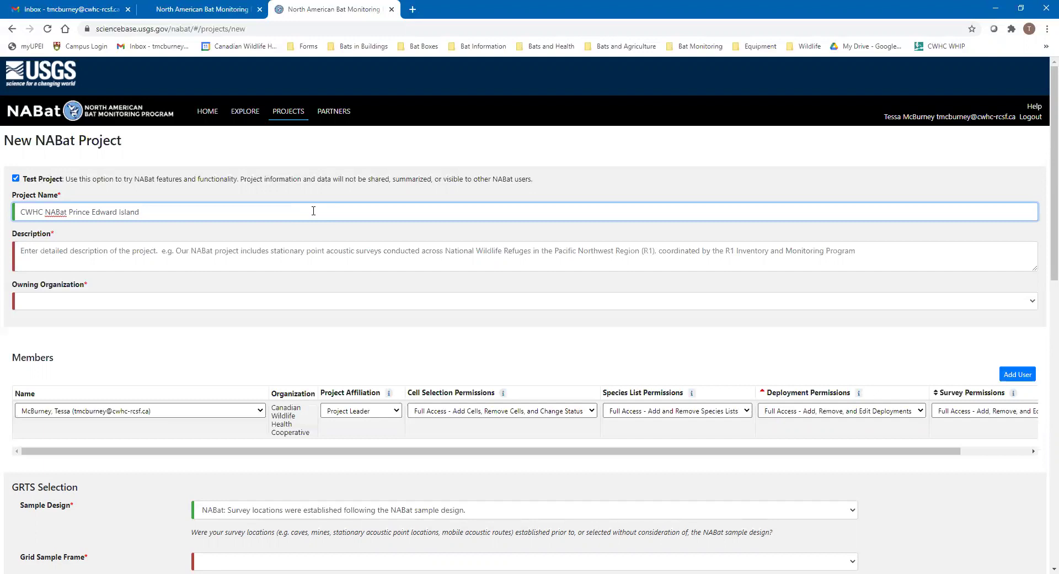
Enter the description 'NABat project including stationary point surveys, mobile transects, and emergence counts on PEI in coastal habitat.'
click(55, 251)
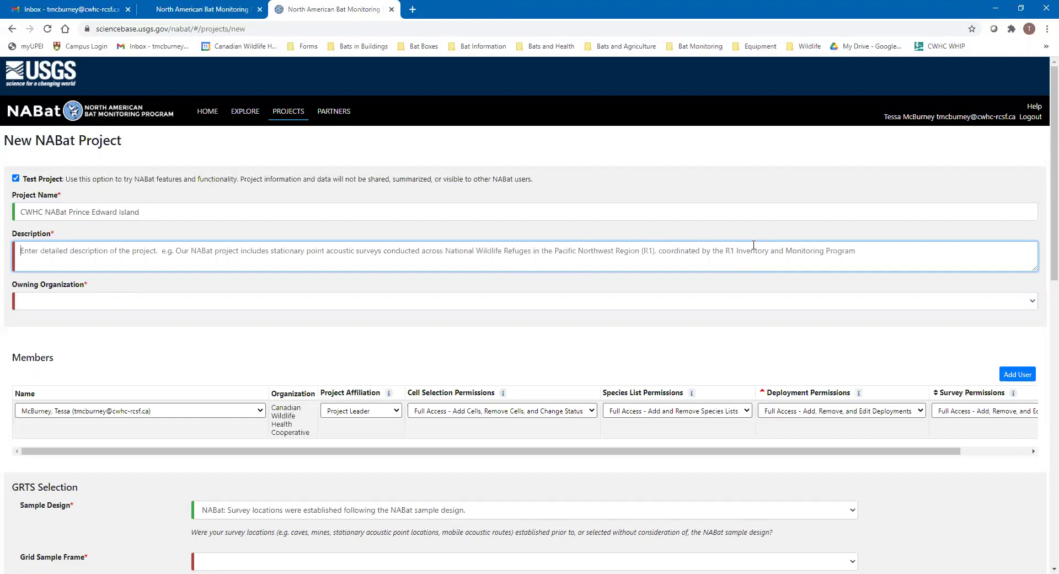
text(NABat)
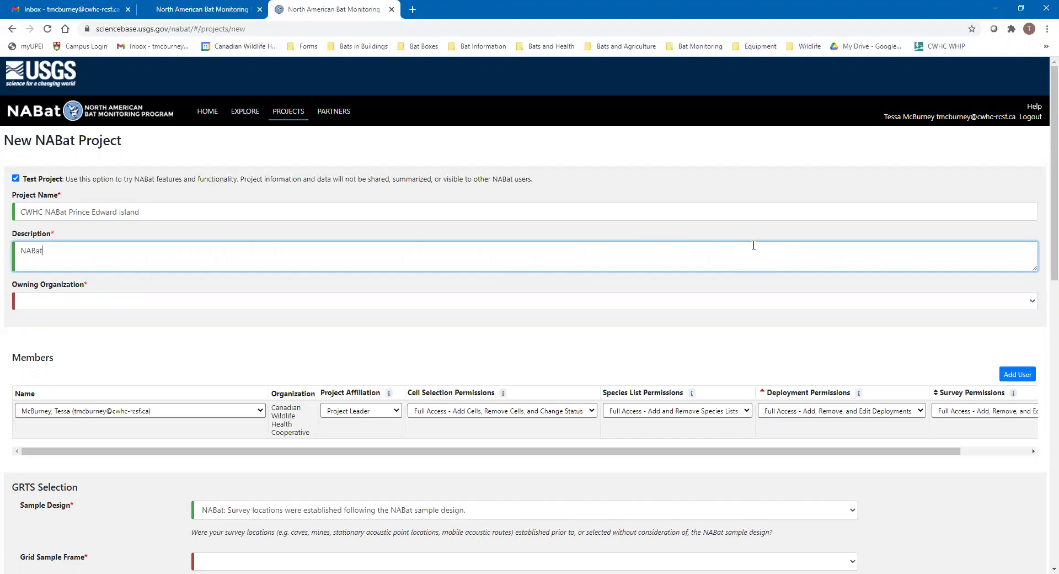
text( project including startionary)
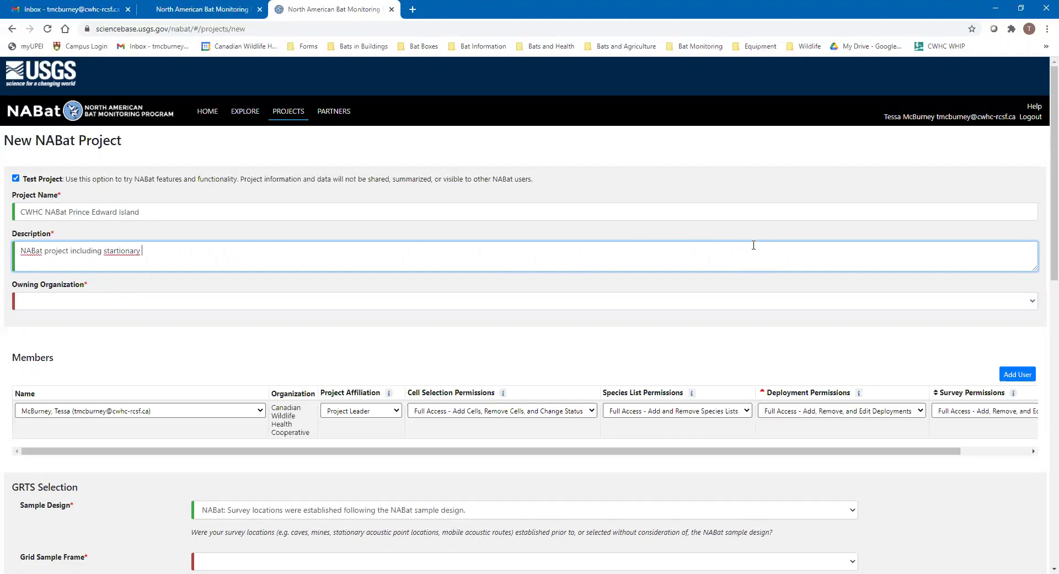
key(BackSpace)
key(BackSpace)
key(BackSpace)
key(BackSpace)
text(ionary point surveys.)
key(BackSpace)
key(BackSpace)
text(, mobile tran)
text(sects, and em)
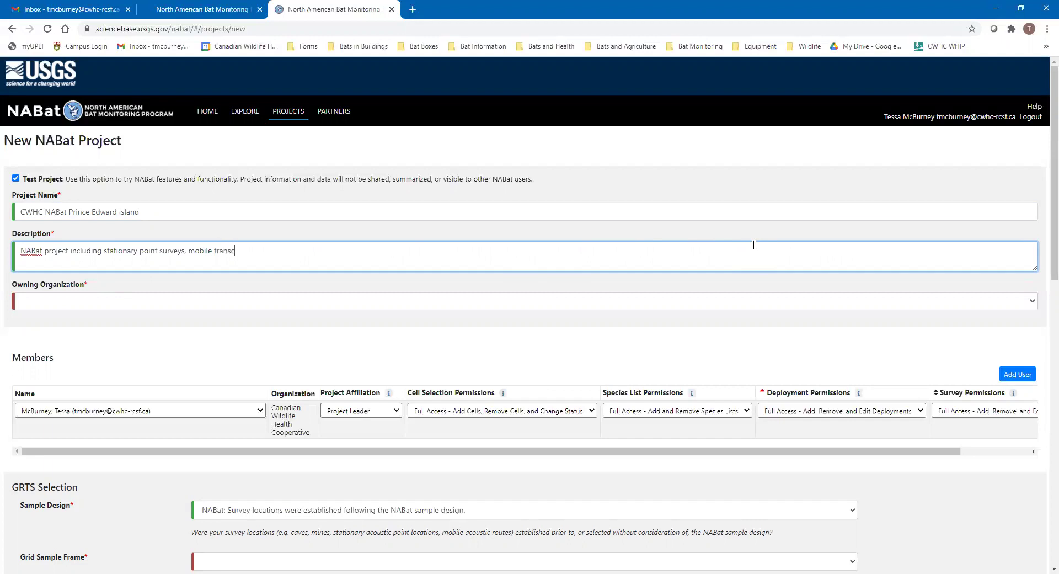
text(ergence counts in co)
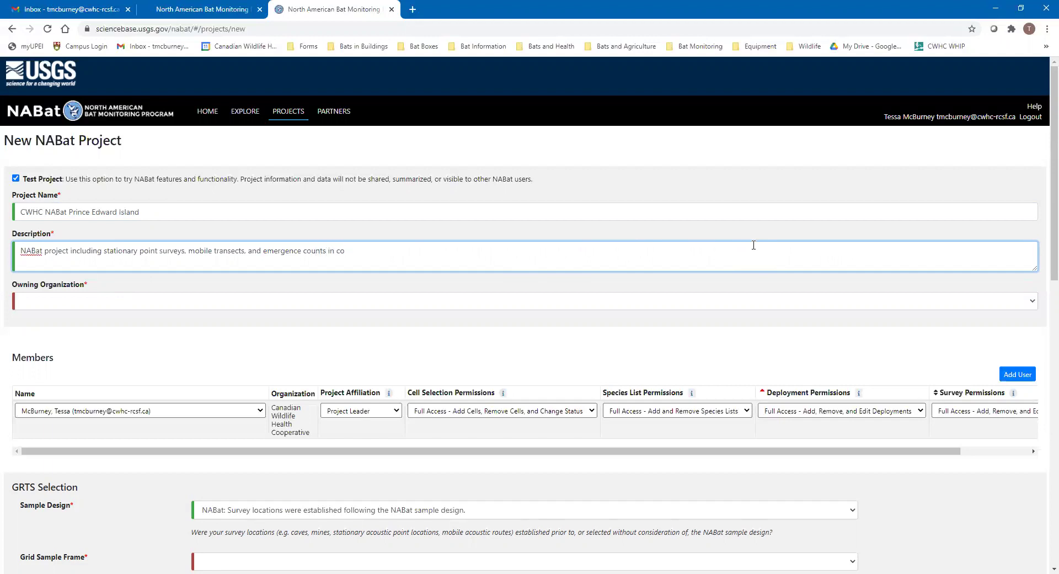
key(BackSpace)
key(BackSpace)
key(BackSpace)
key(BackSpace)
text(on PEI in coastal habitat.)
Choose Canadian Wildlife Health Cooperative as the Owning Organization, correcting an initial wrong pick
click(44, 302)
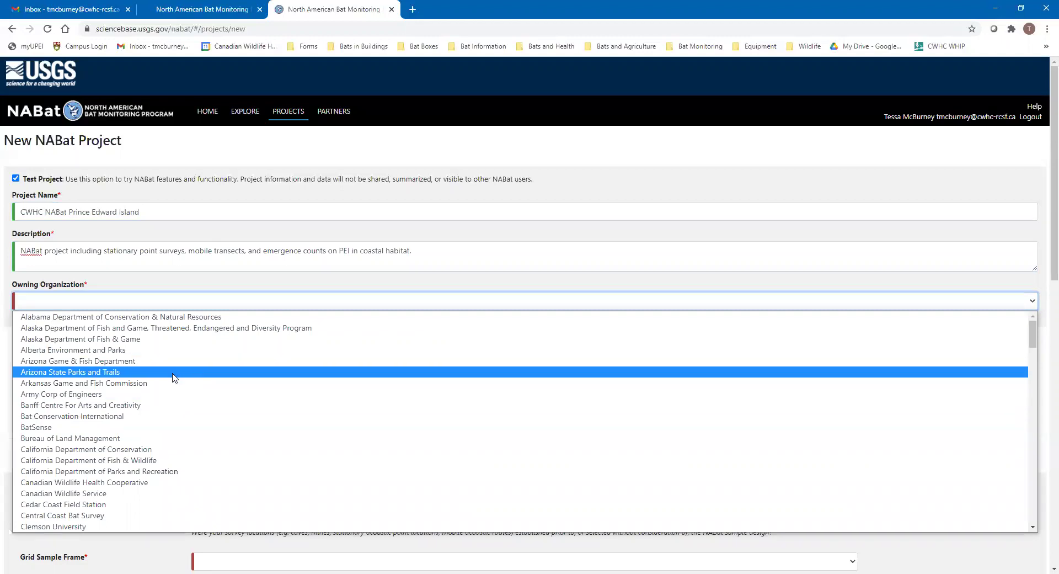
scroll(133, 408, down, 6)
scroll(105, 416, up, 2)
scroll(97, 386, up, 3)
click(94, 383)
click(69, 304)
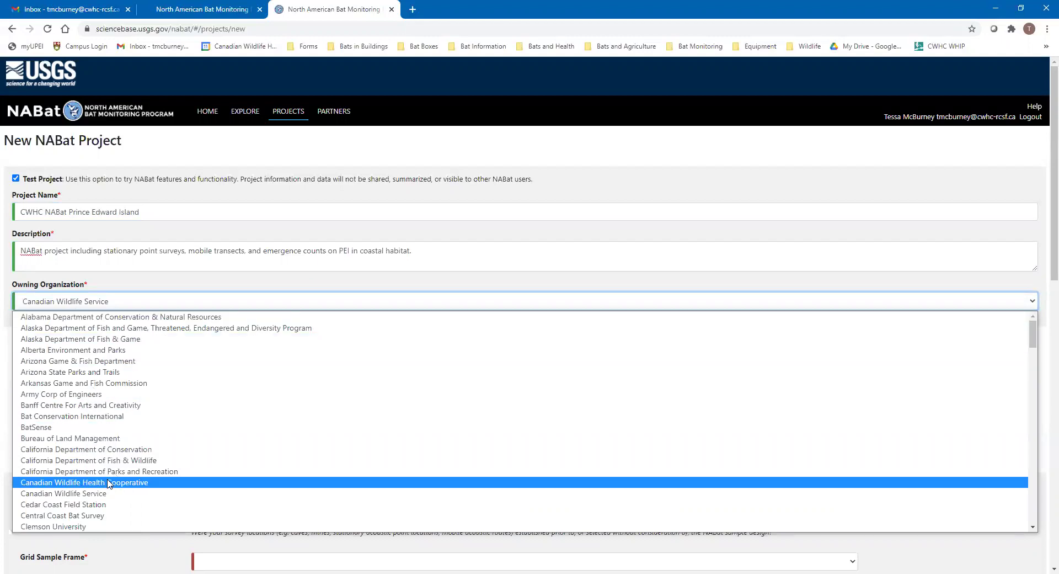
click(110, 483)
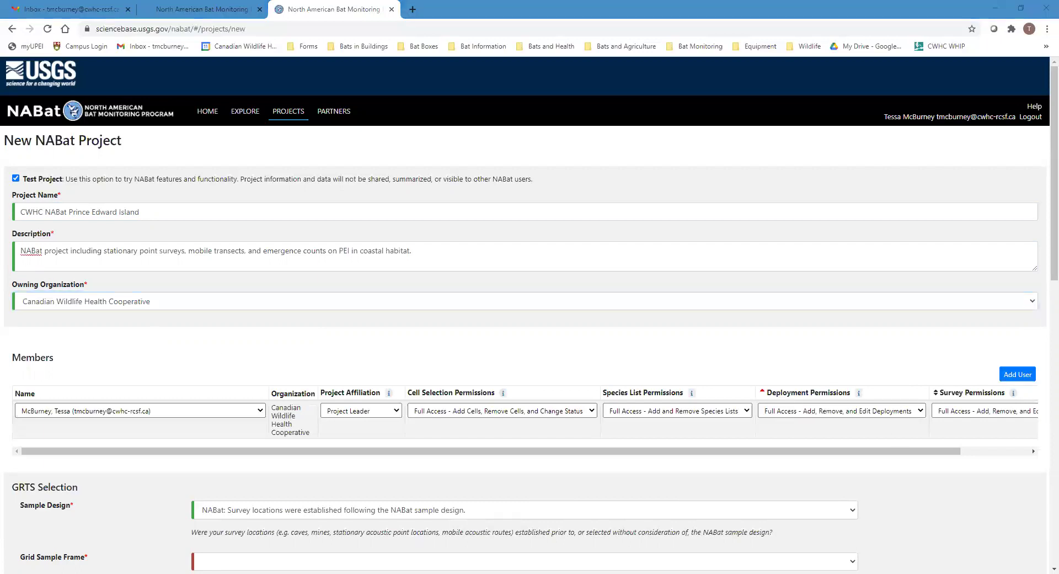
click(83, 341)
scroll(91, 328, down, 3)
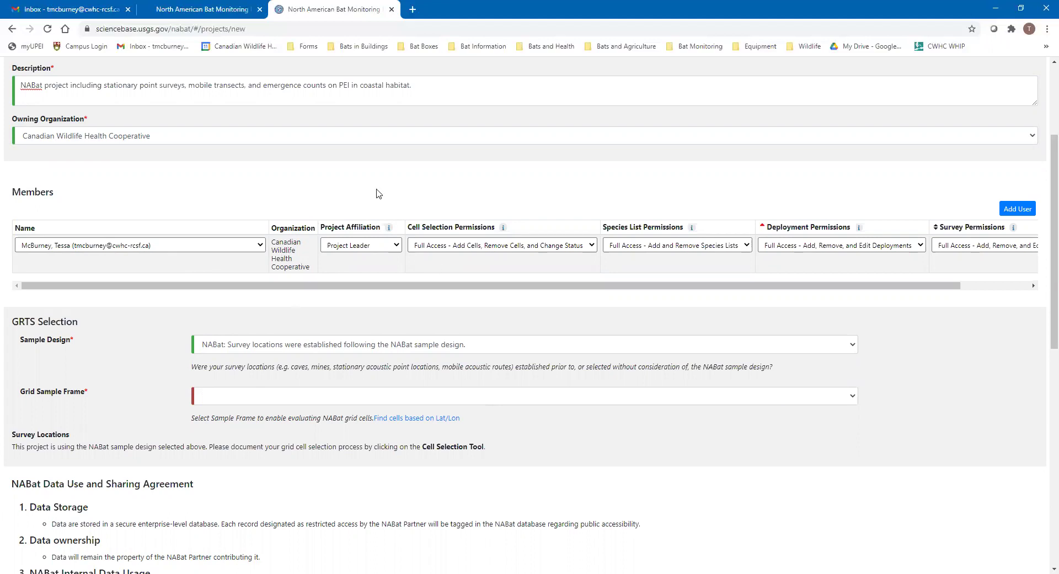
click(374, 246)
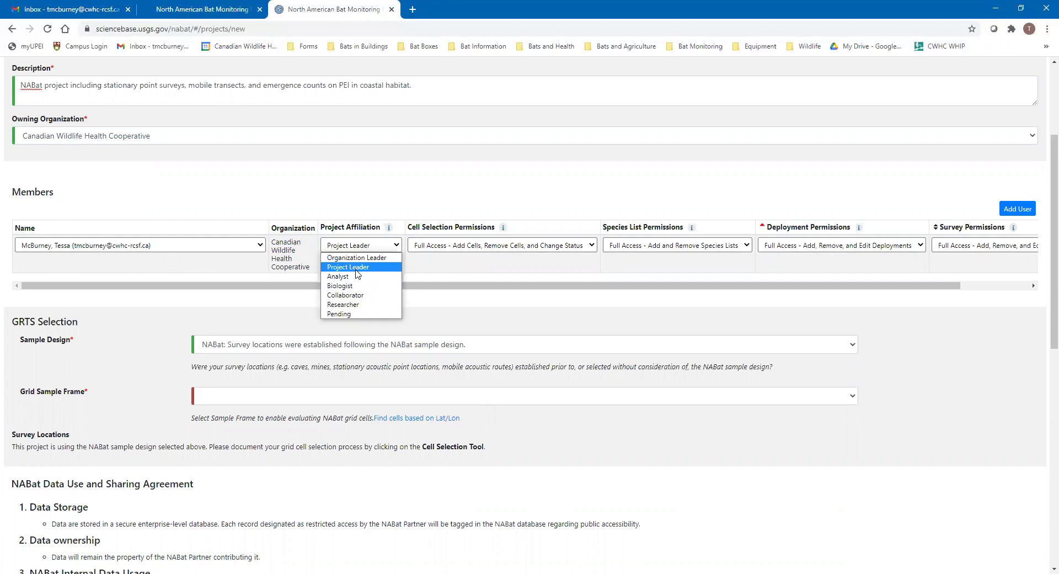
click(356, 269)
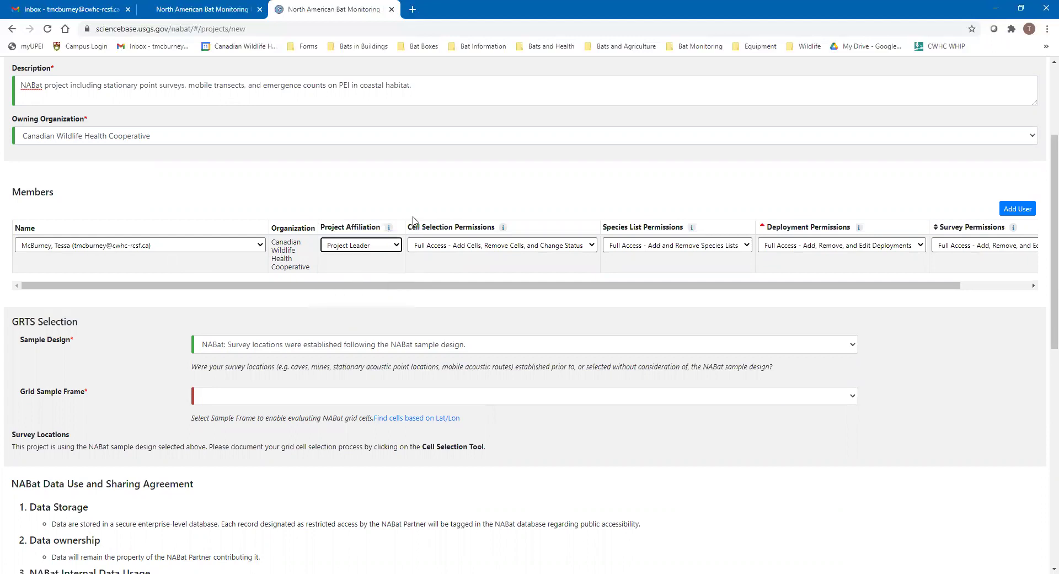
drag(466, 284, 602, 285)
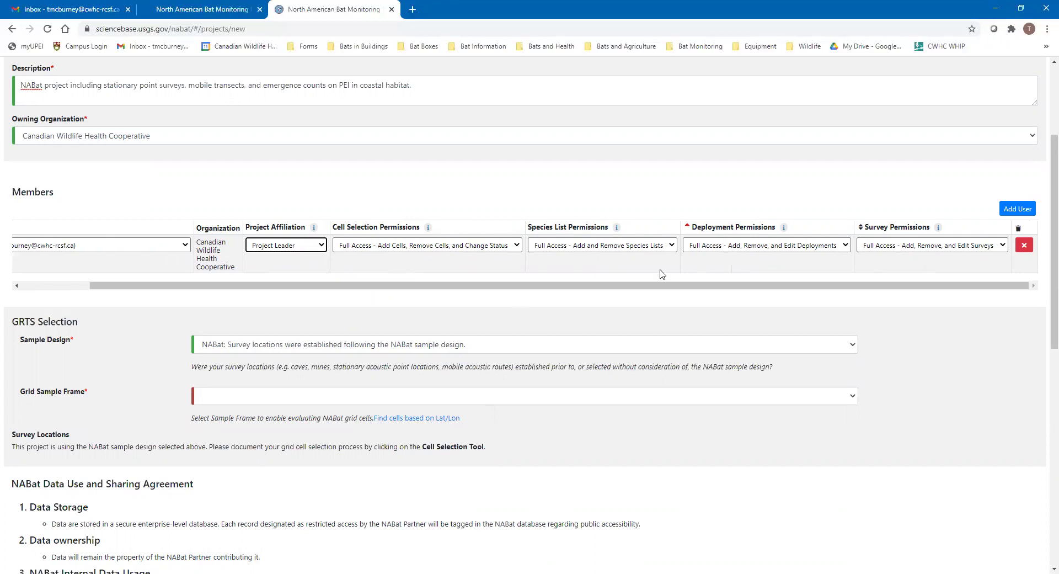
click(453, 249)
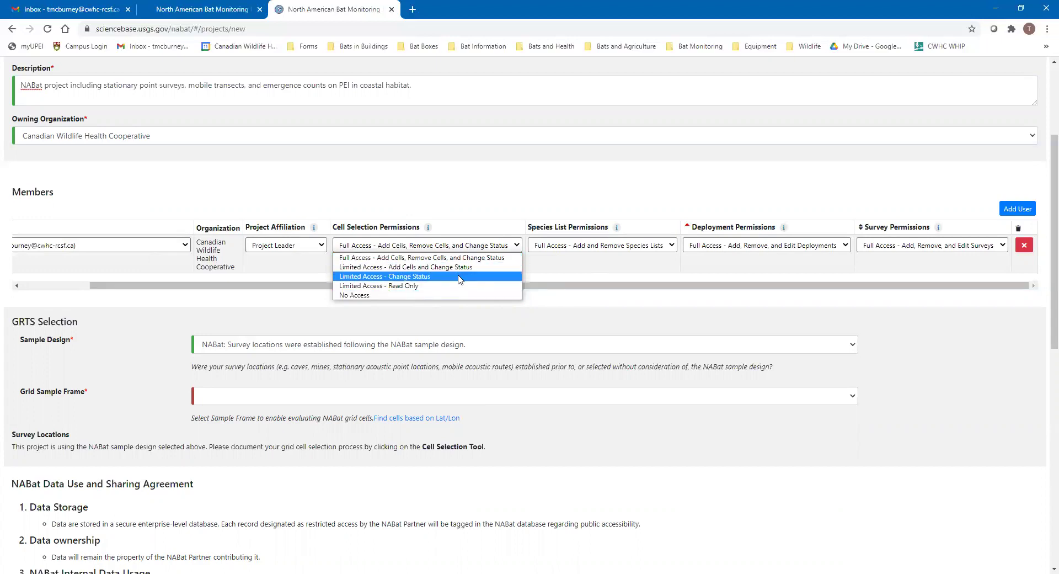
click(653, 282)
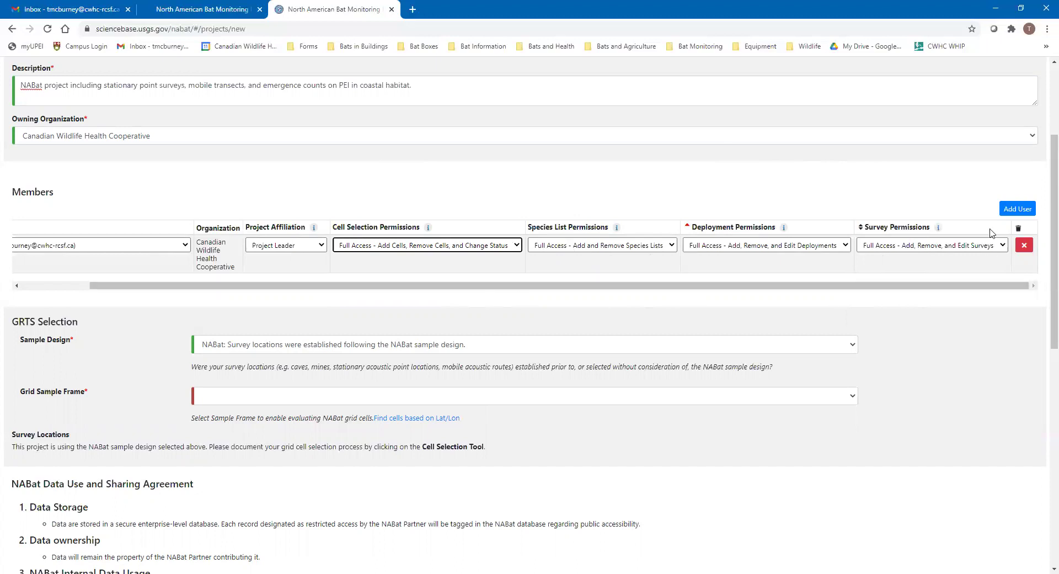
Add a second project member, found by surname, with Researcher affiliation
click(1018, 210)
click(69, 303)
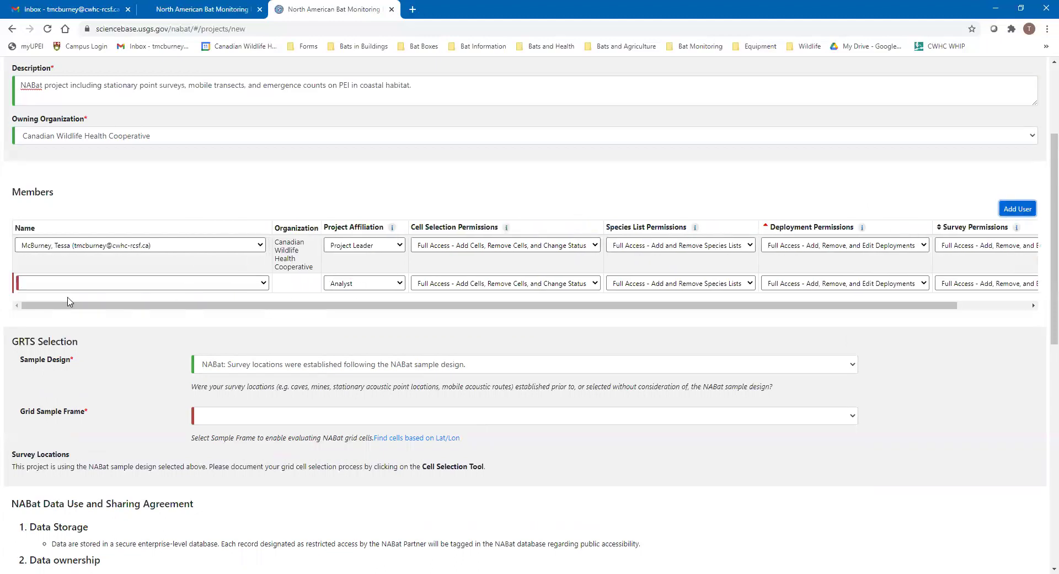
click(86, 282)
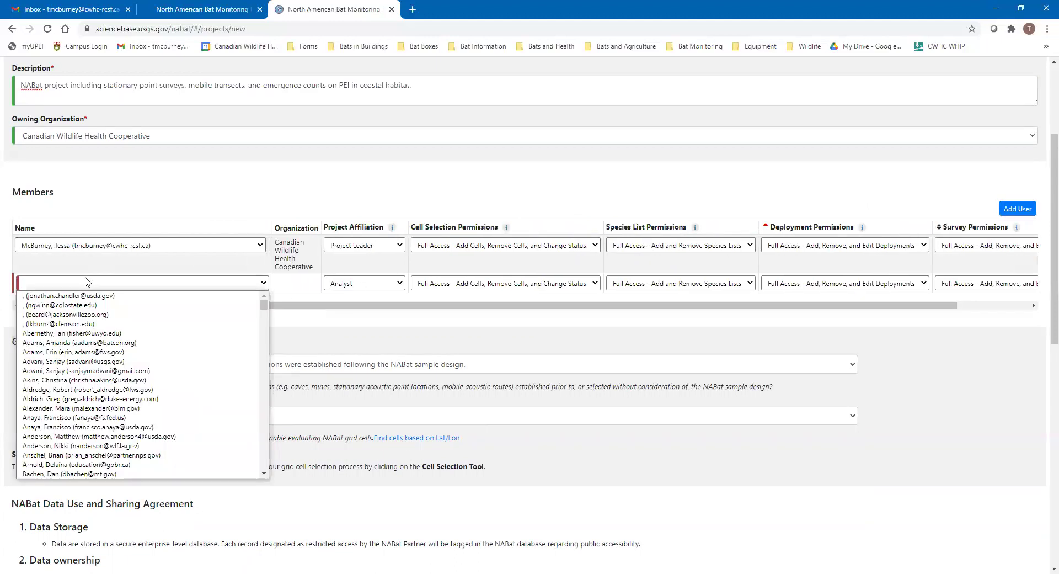
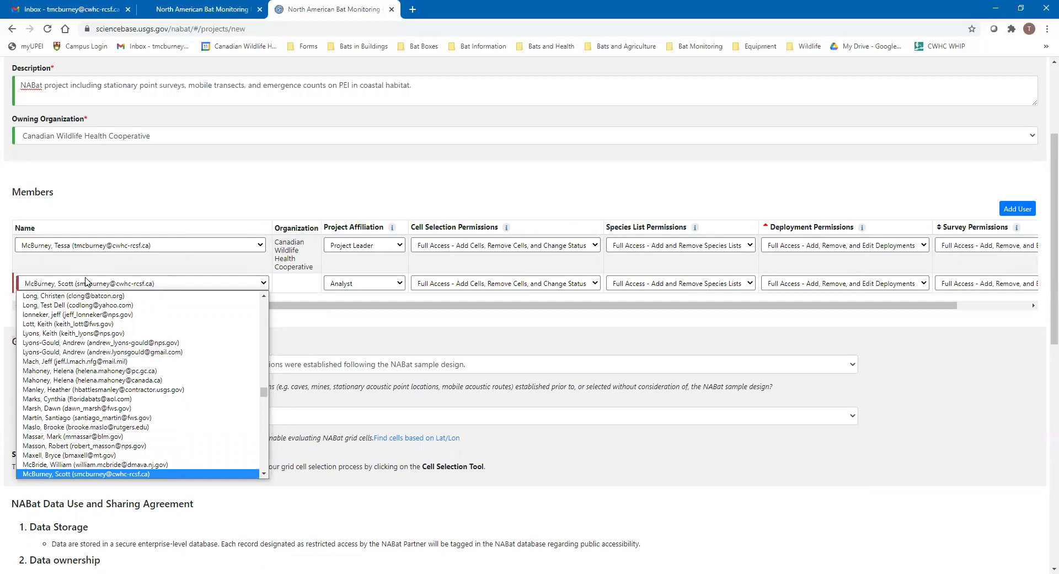
click(108, 288)
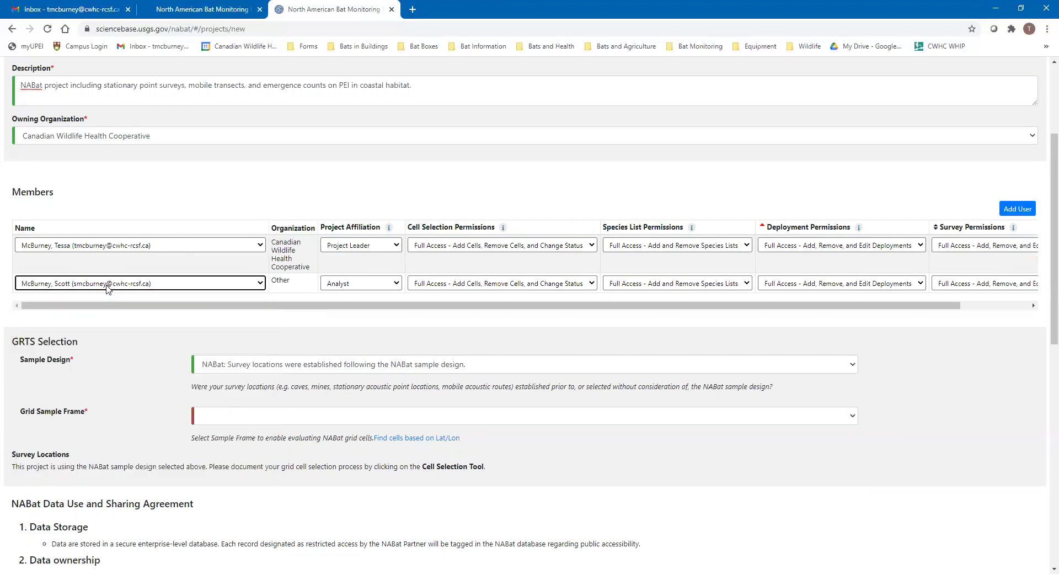
click(355, 285)
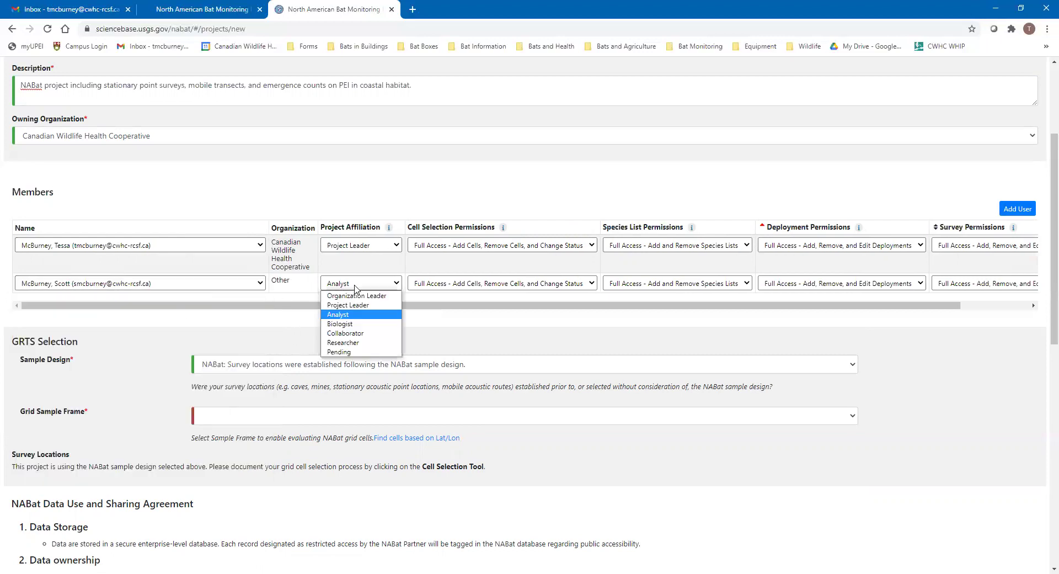
click(358, 343)
Give the Researcher full access to cell selection, species lists, deployments and surveys
click(491, 283)
click(477, 297)
click(665, 286)
click(667, 296)
click(801, 283)
click(800, 295)
click(966, 284)
click(966, 296)
click(1023, 306)
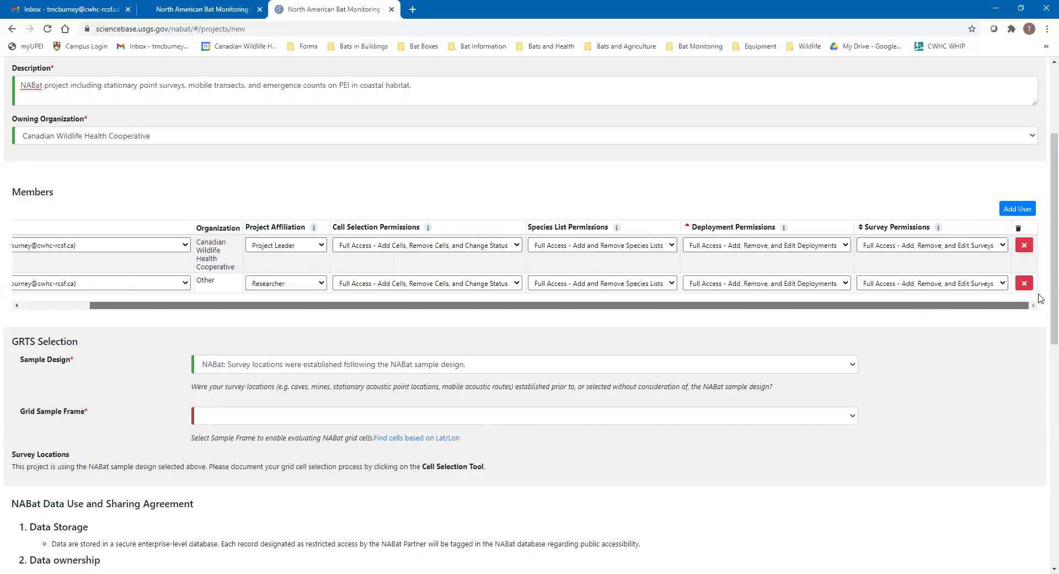
Add a third project member, found by surname, as a Biologist
click(1015, 208)
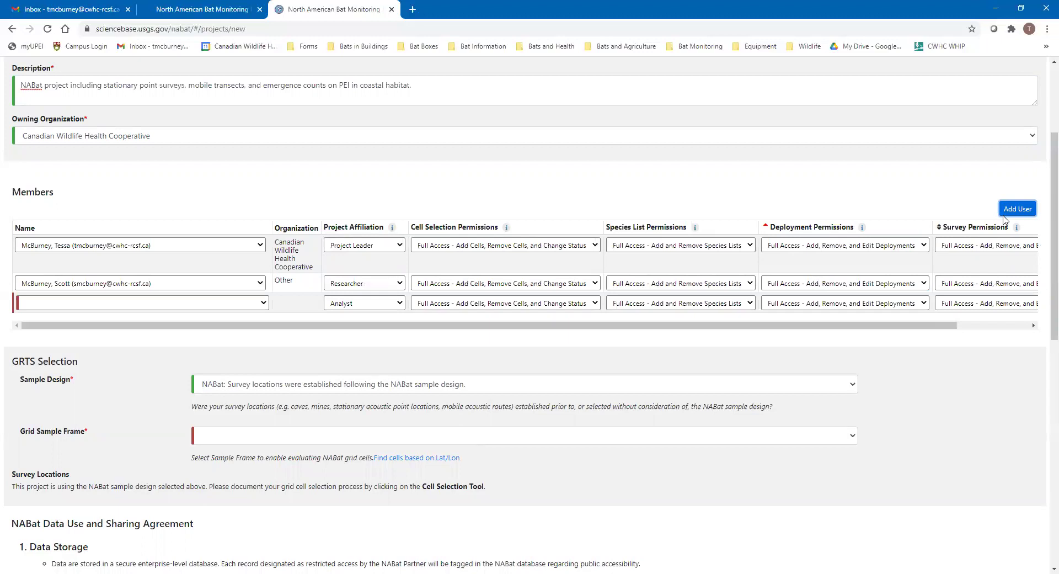
click(112, 310)
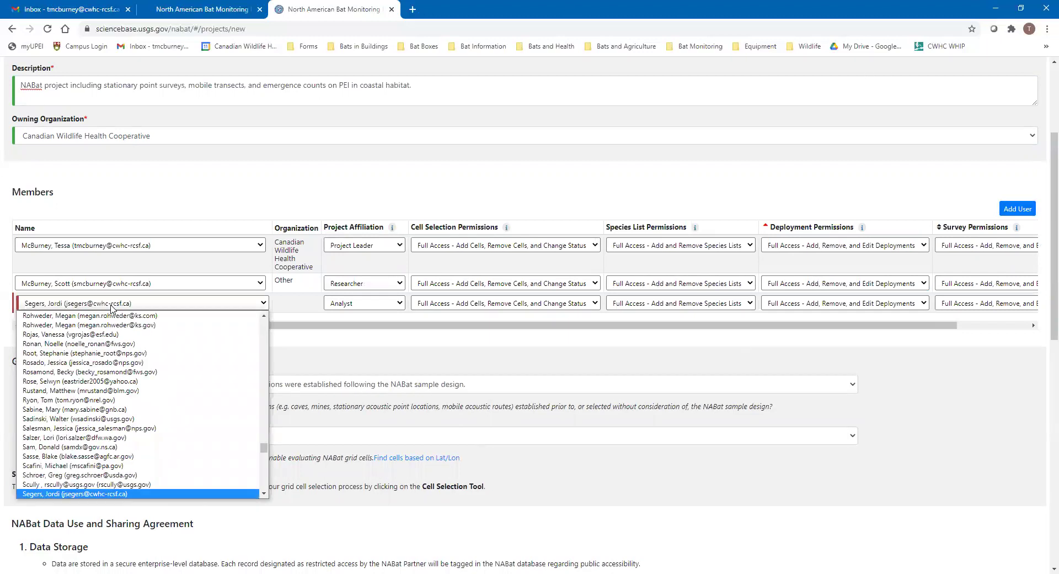
click(111, 493)
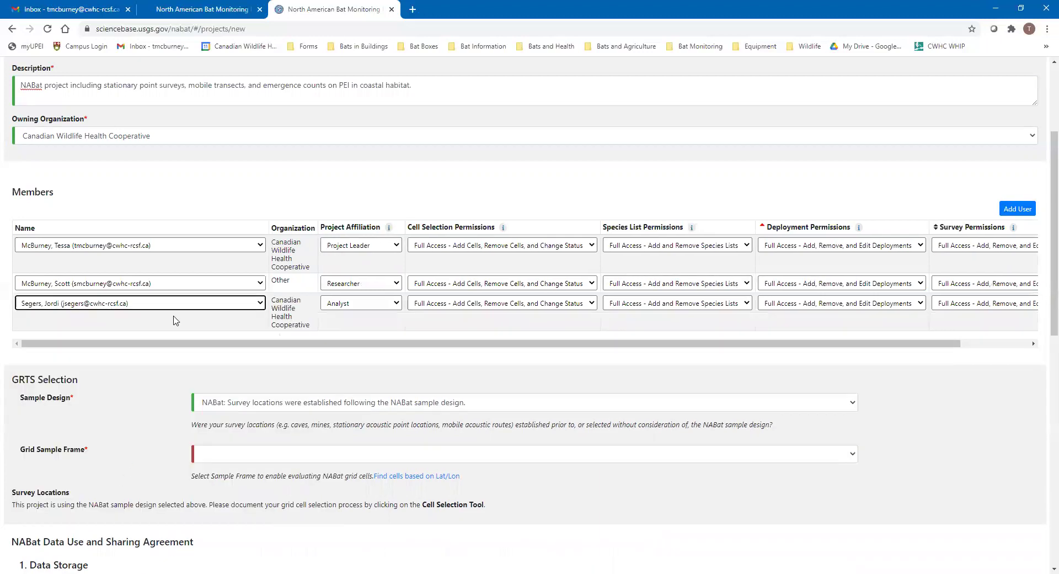
click(349, 302)
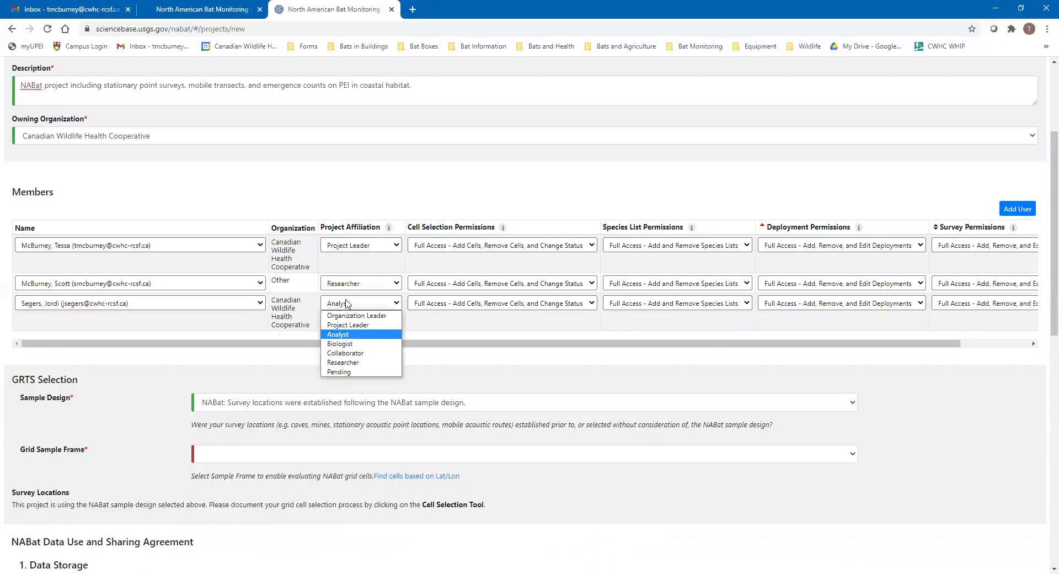
click(346, 343)
Set the Biologist's cell selection, species list, deployment and survey permissions to Limited Access - Read Only
click(451, 305)
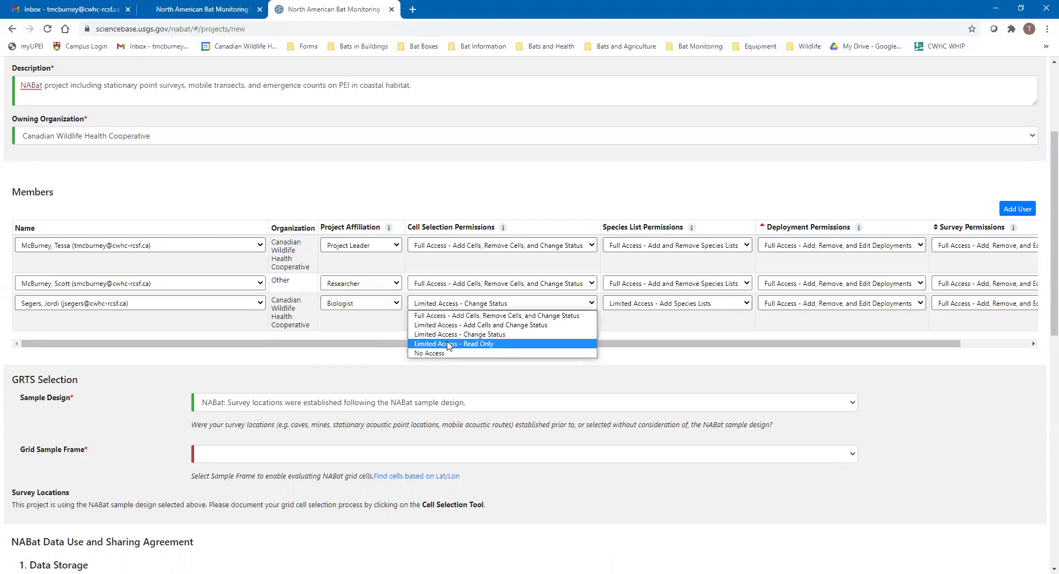
click(448, 344)
click(661, 301)
click(645, 335)
click(785, 304)
click(800, 343)
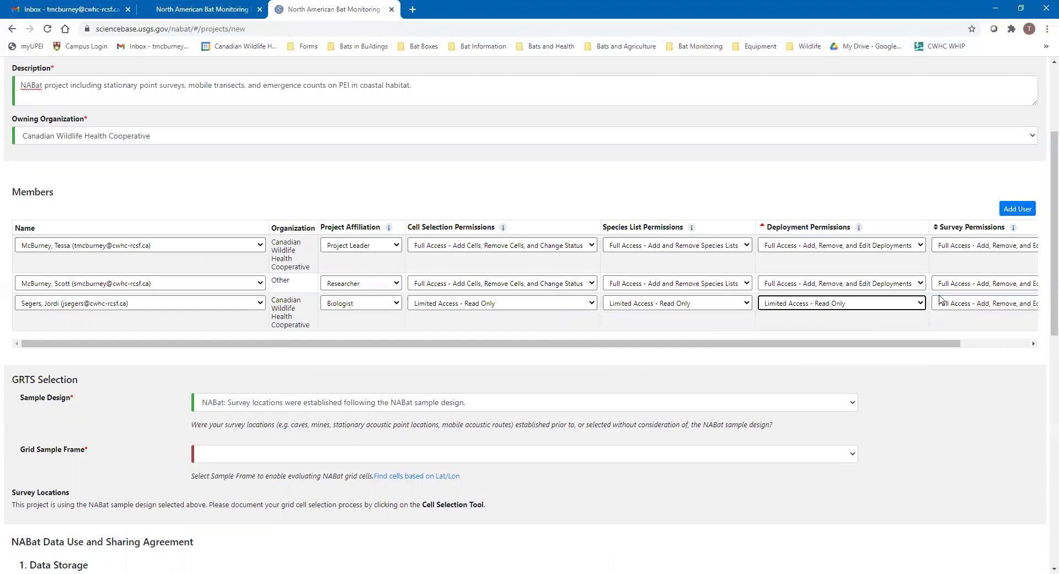
click(941, 303)
click(954, 343)
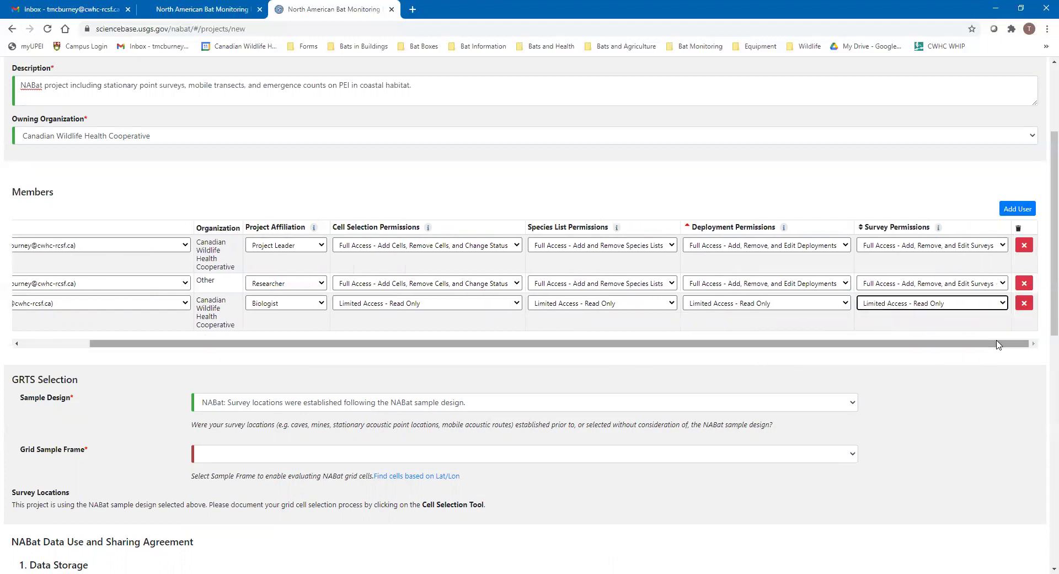
drag(936, 345, 465, 350)
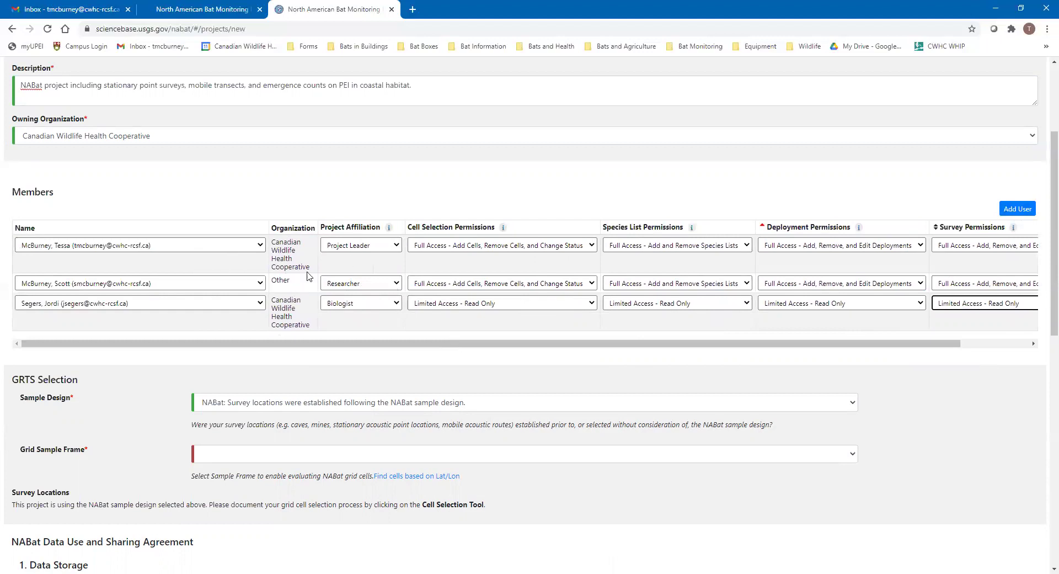
scroll(129, 286, down, 1)
scroll(88, 300, down, 1)
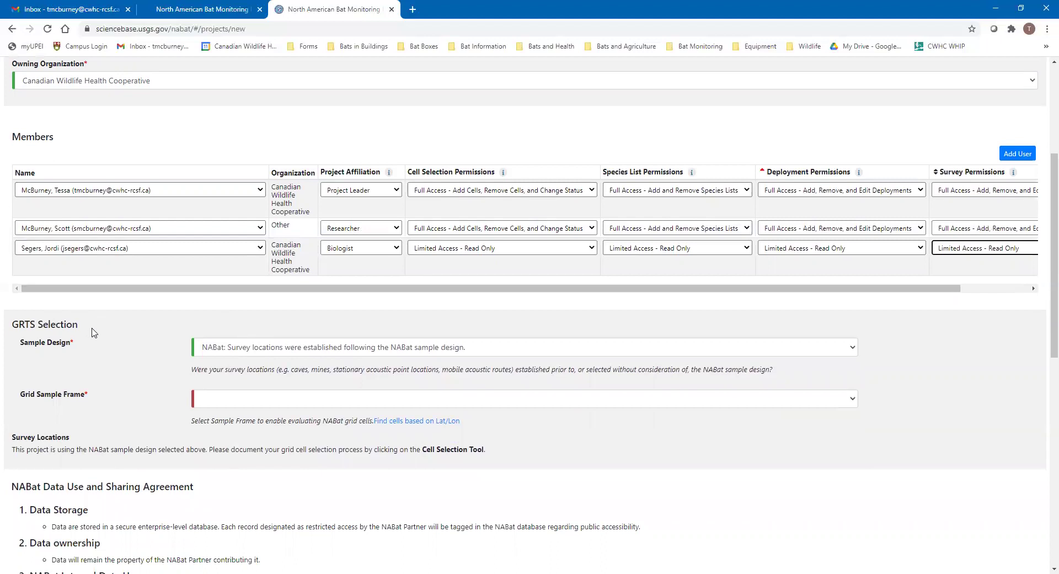
scroll(94, 331, down, 1)
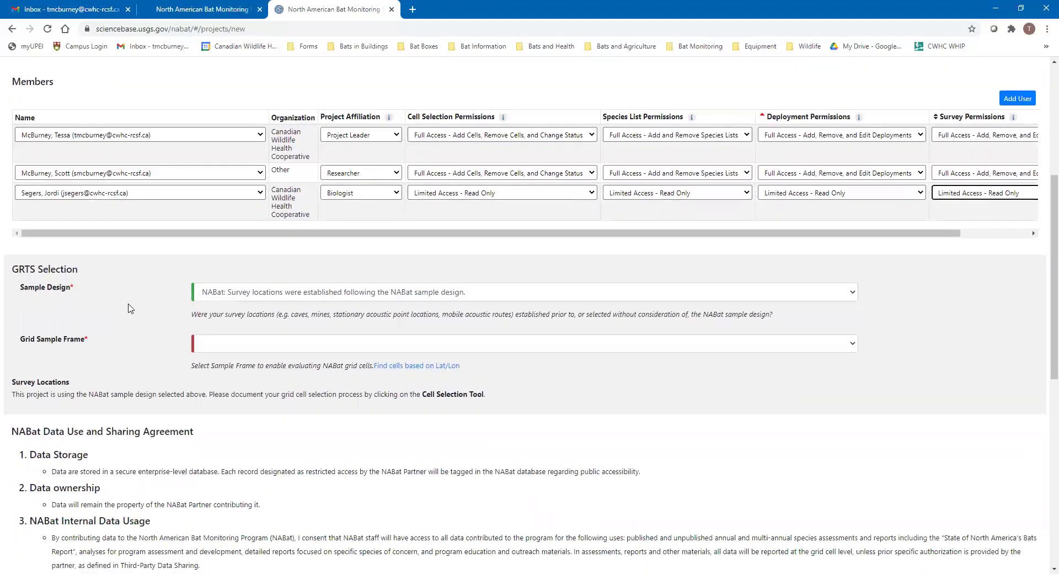
click(1014, 421)
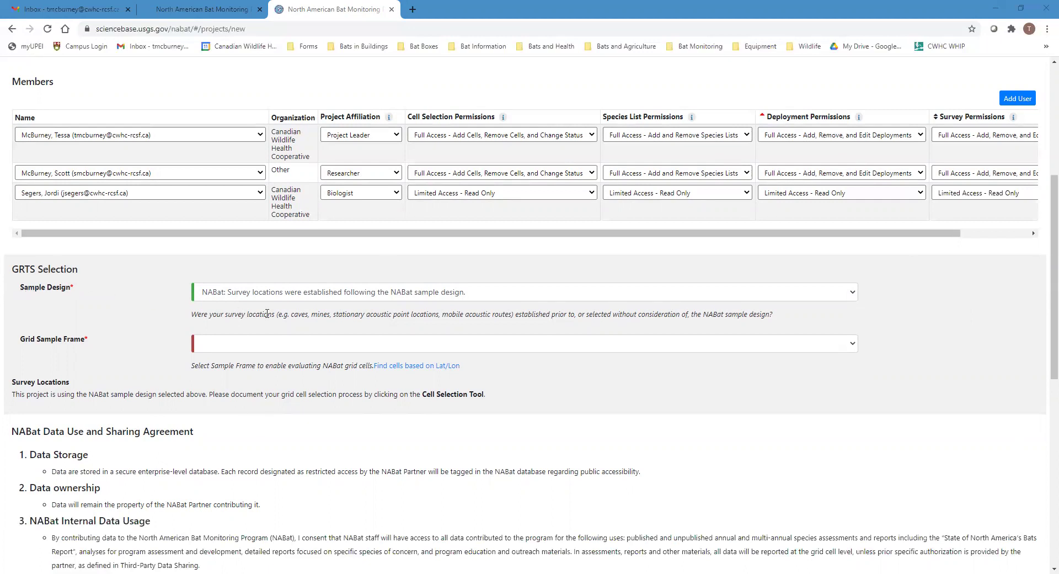
click(279, 295)
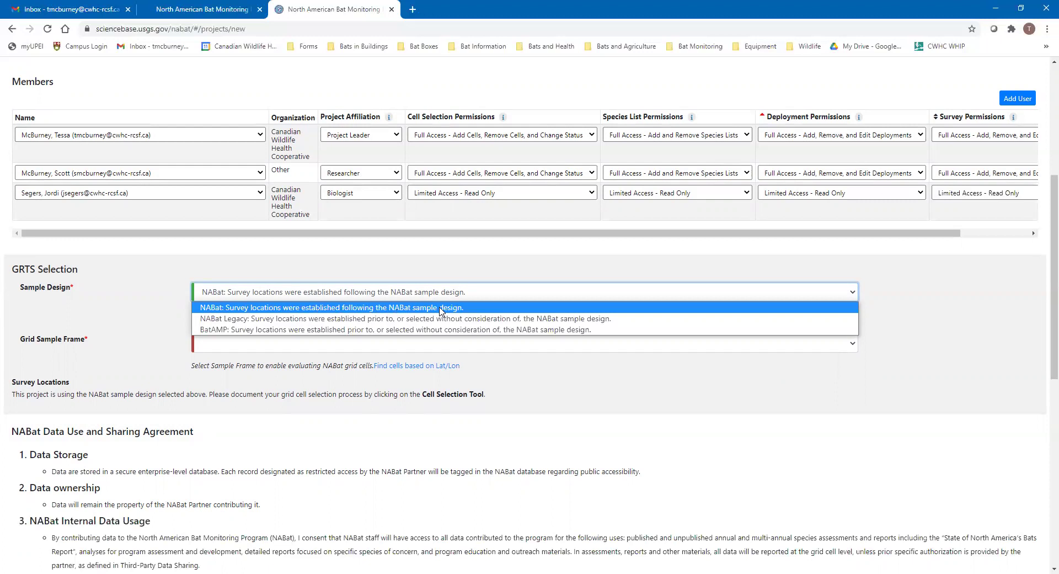
Keep the NABat sample design and choose Canada 10x10km Grid as the Grid Sample Frame
click(440, 311)
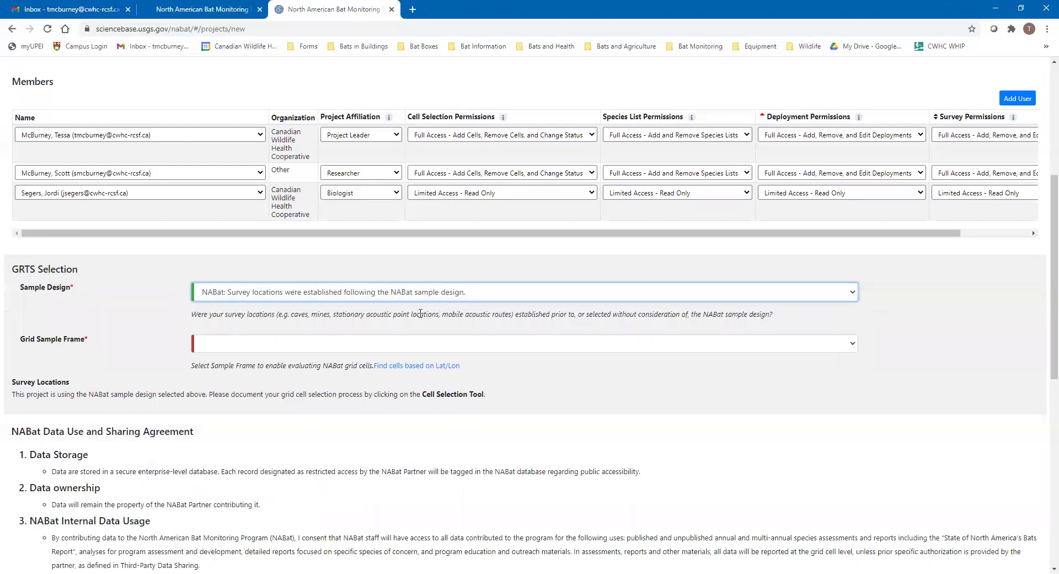
click(229, 350)
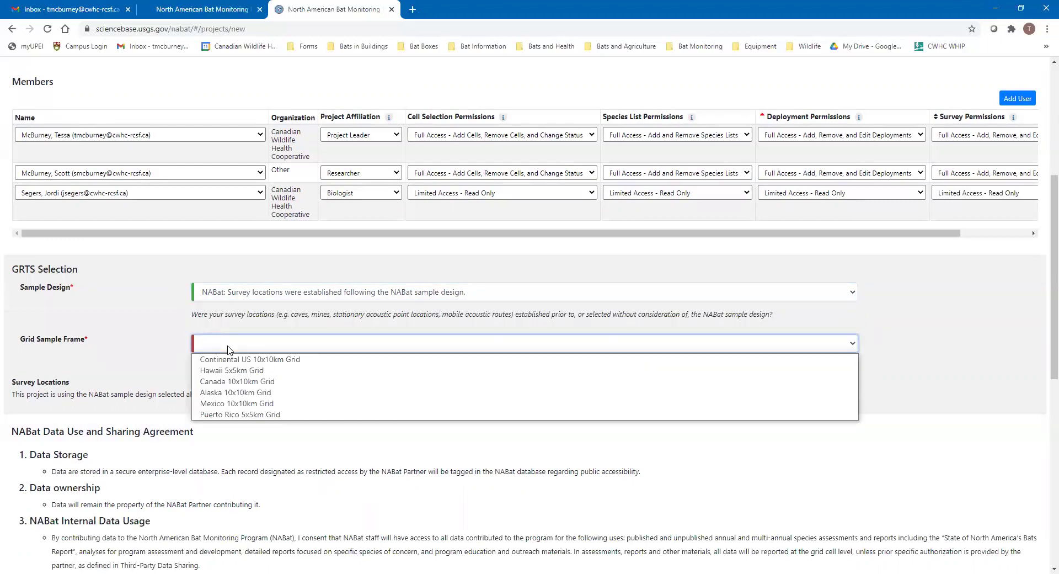
click(274, 384)
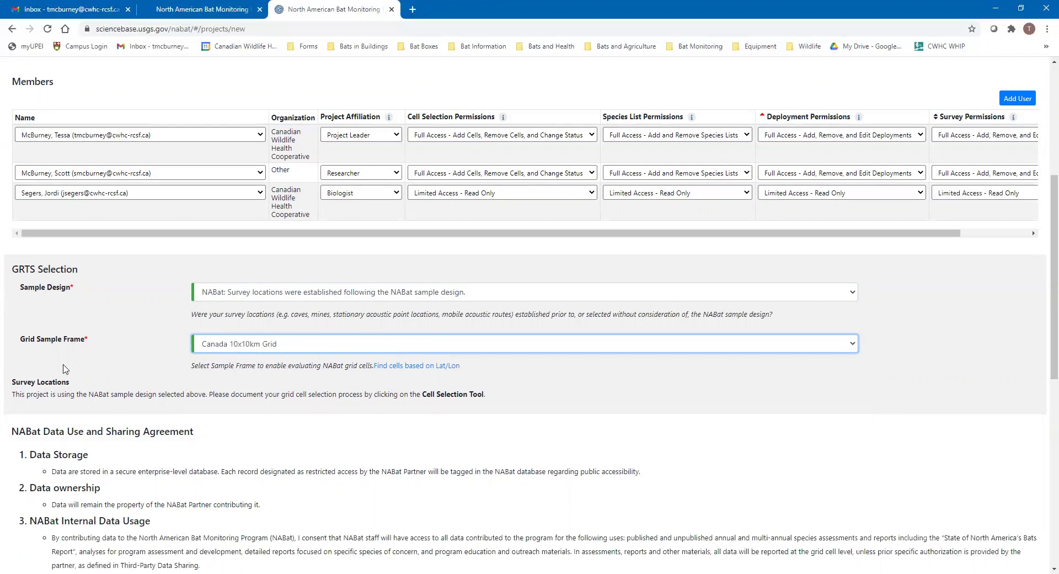
scroll(55, 338, down, 2)
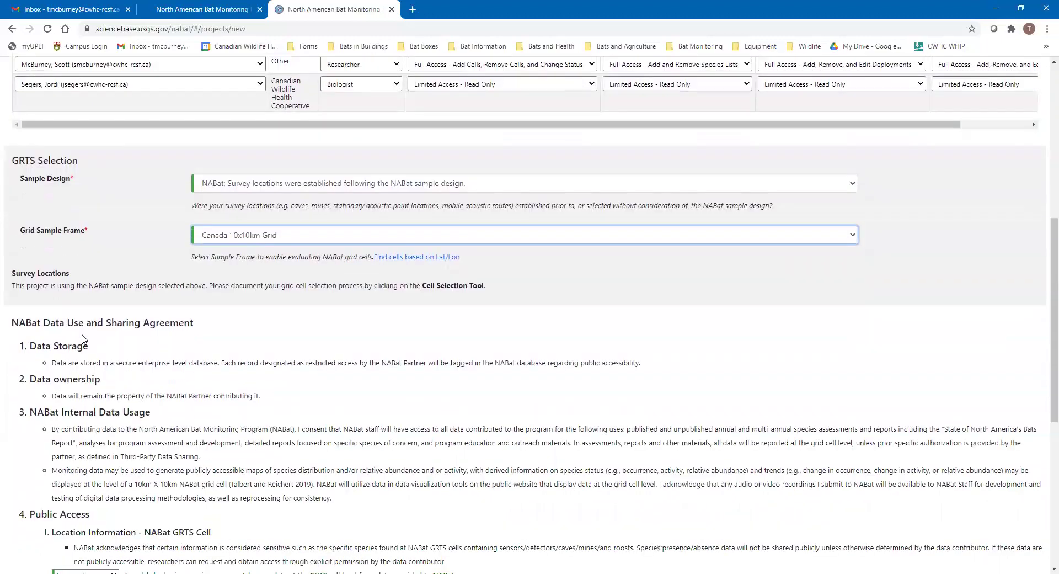
scroll(83, 339, down, 1)
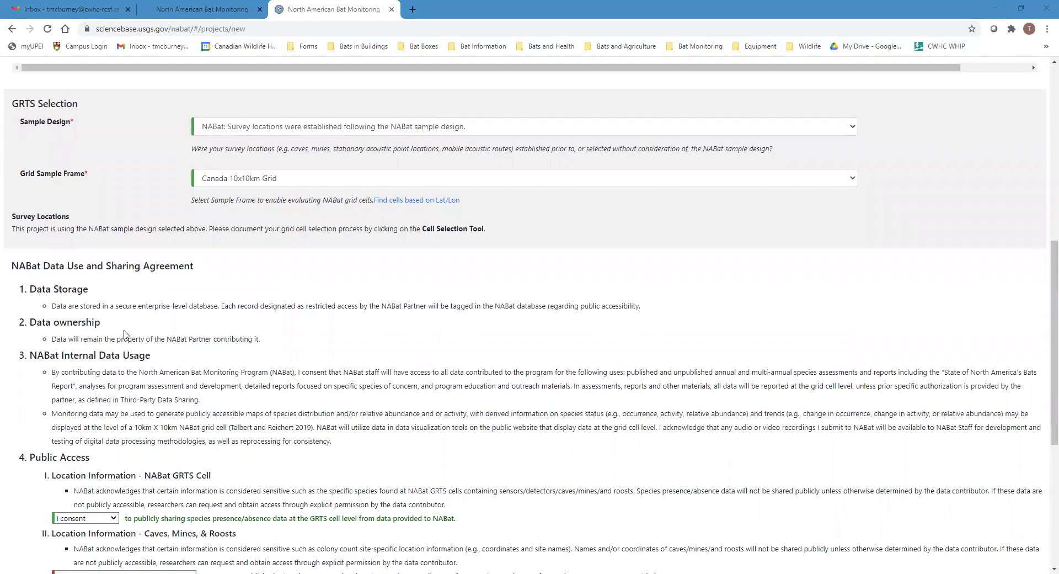
scroll(160, 298, down, 4)
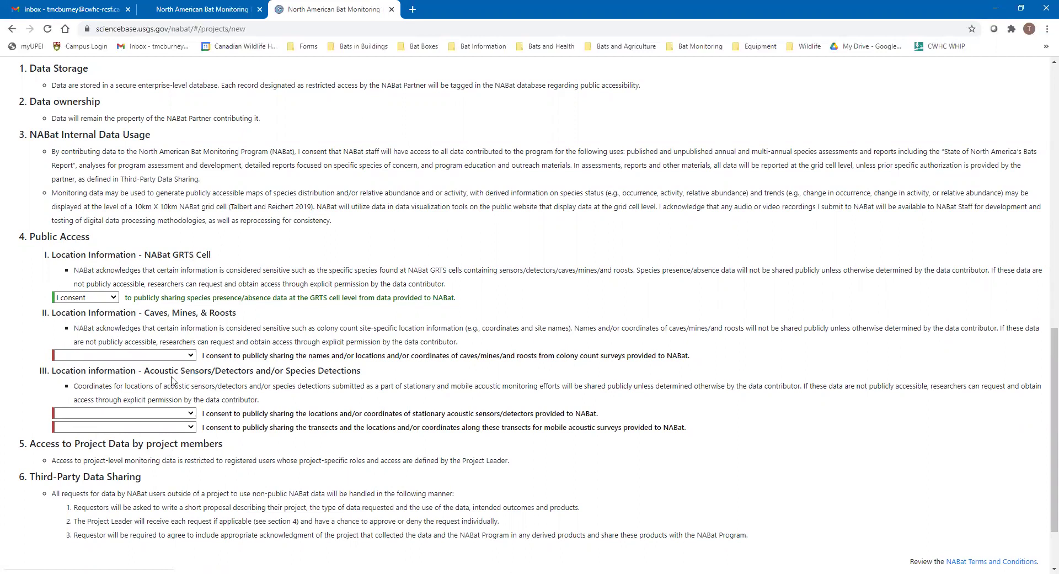
Choose 'I do not consent' for GRTS cell data and 'Never do' for caves, stationary and mobile acoustic locations
click(103, 298)
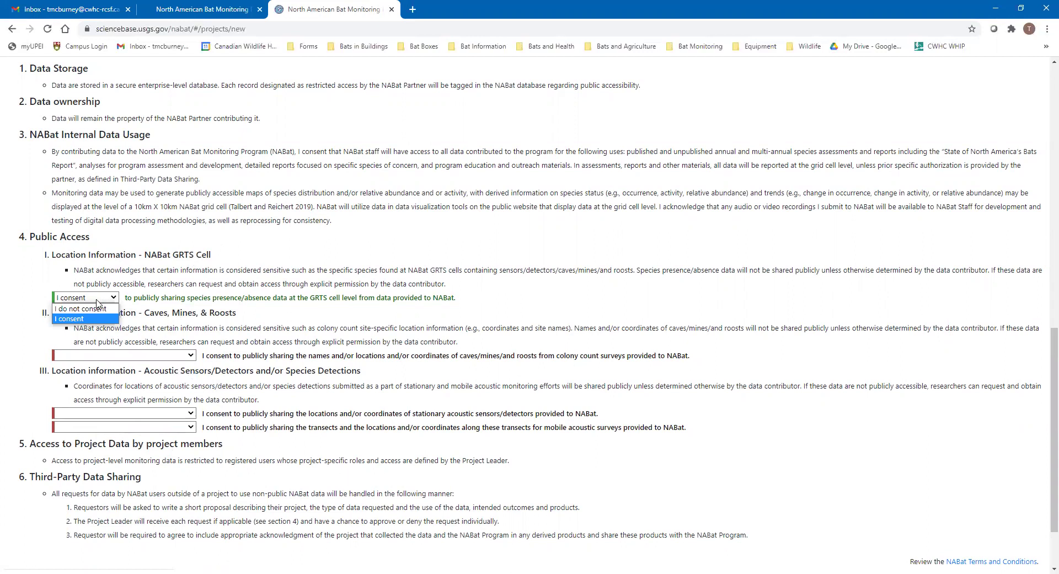
click(102, 309)
click(129, 361)
click(111, 365)
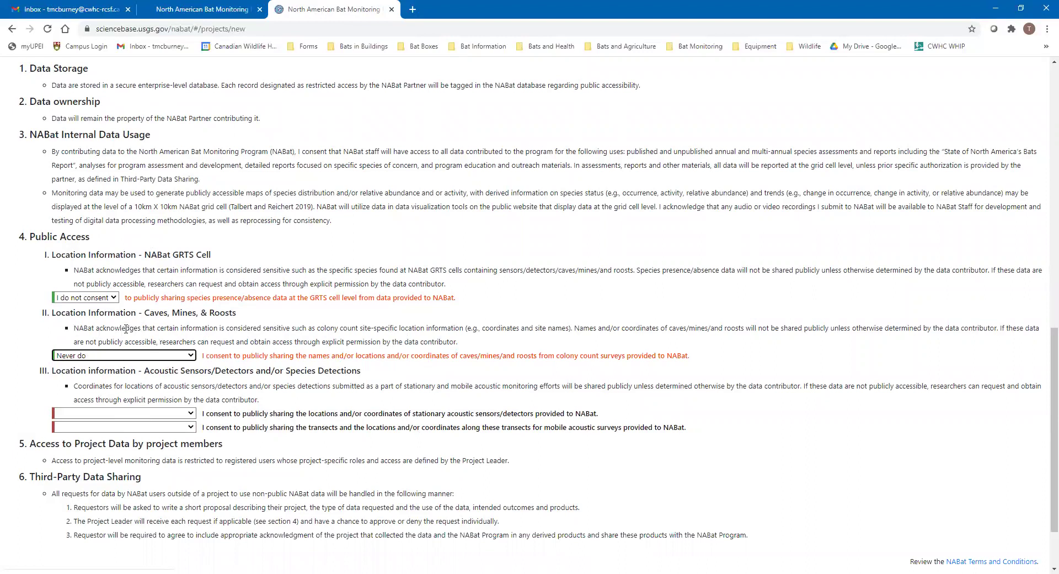
click(93, 411)
click(93, 424)
click(95, 427)
click(91, 438)
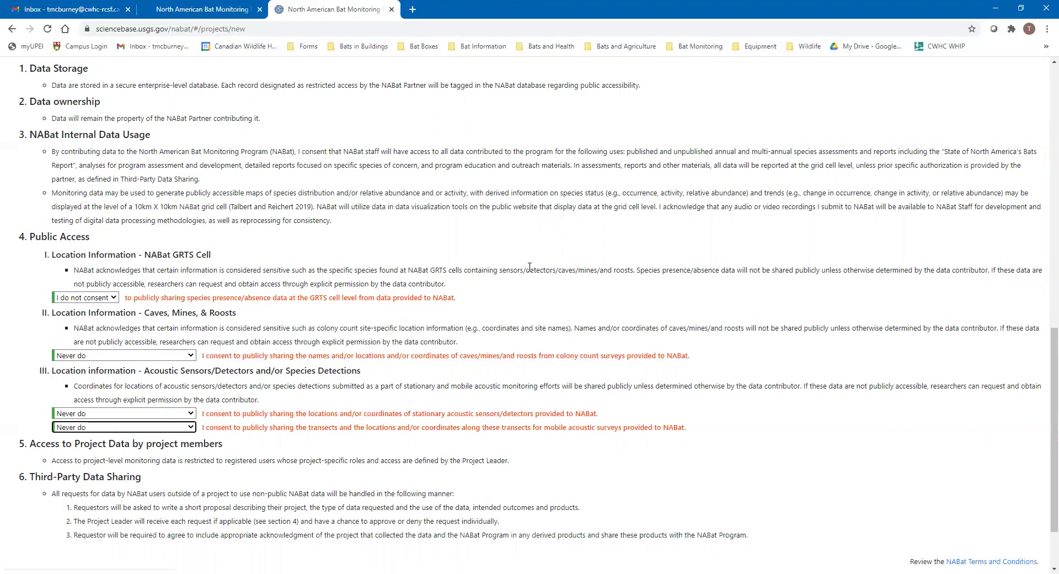
scroll(592, 325, down, 2)
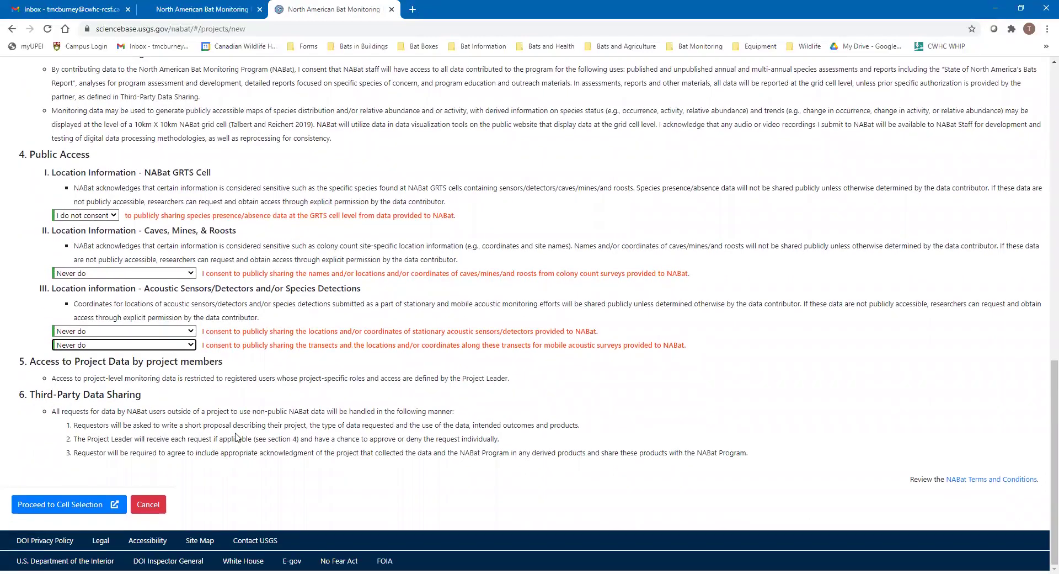
Proceed to Cell Selection for the CWHC NABat Prince Edward Island project
click(64, 508)
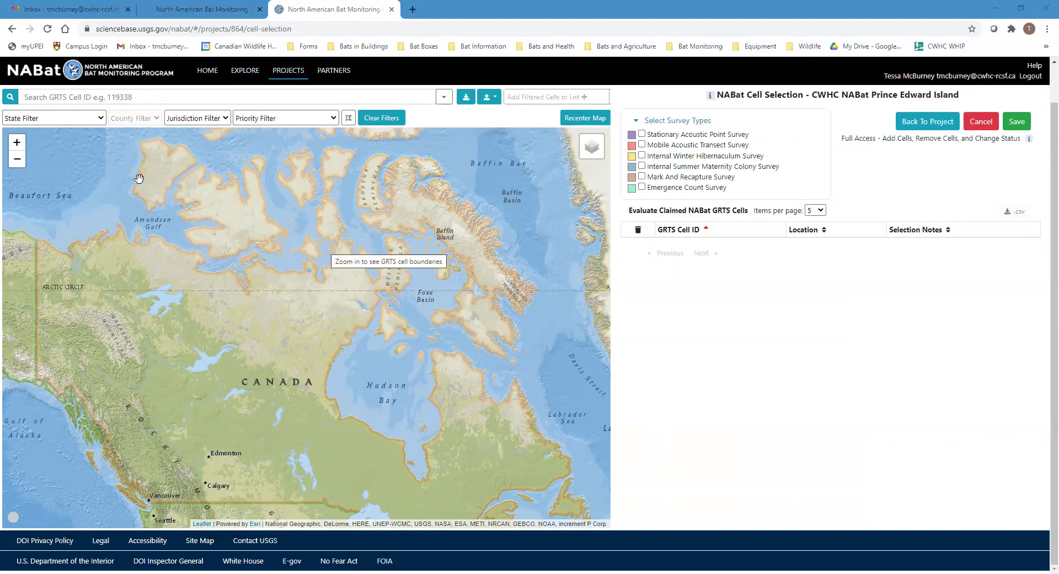
Filter the cells to Prince Edward Island and move the map in toward the Maritimes
click(102, 122)
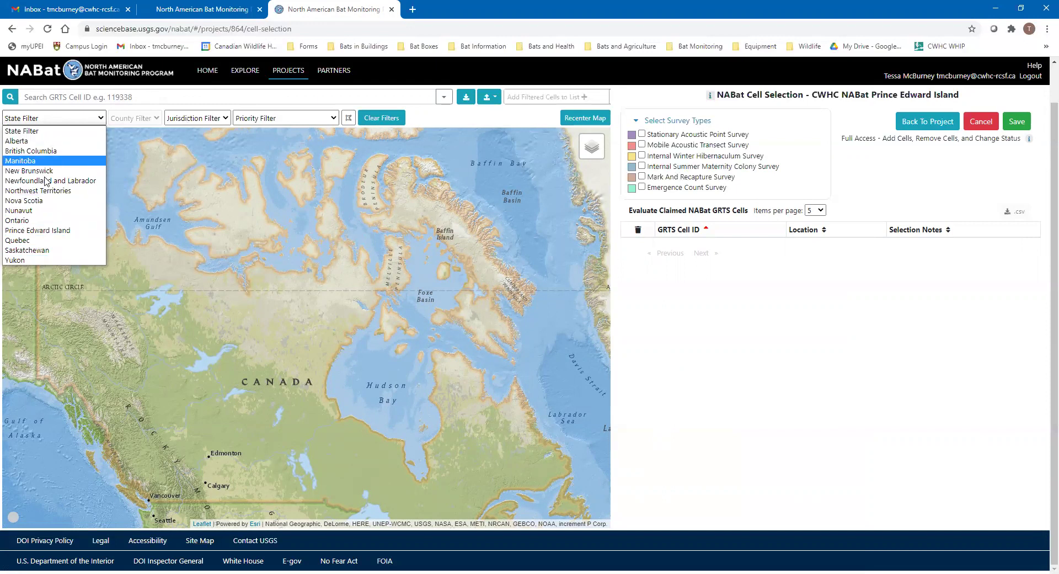
click(70, 228)
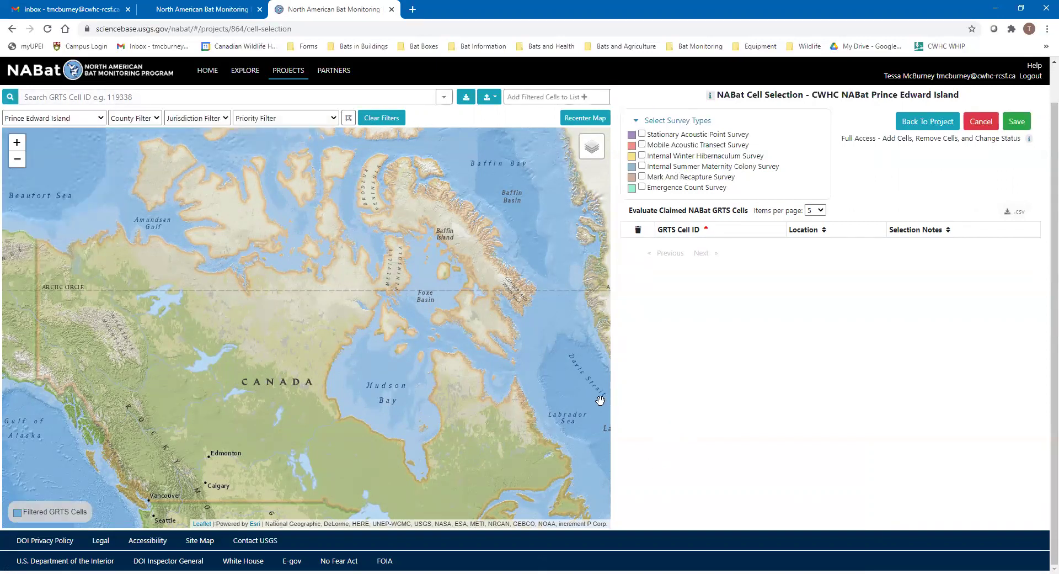
drag(504, 425, 343, 232)
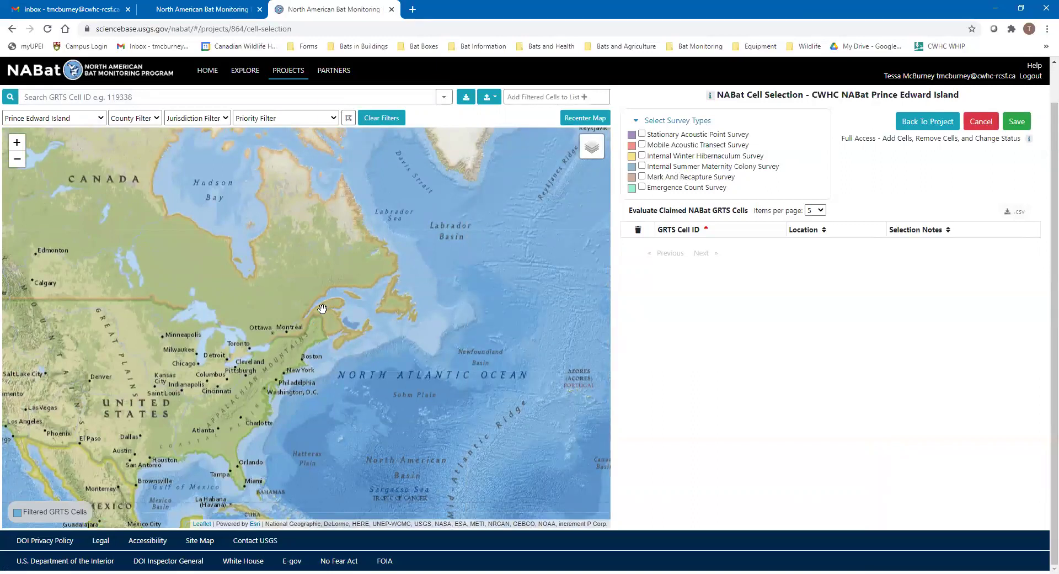
drag(348, 351, 357, 343)
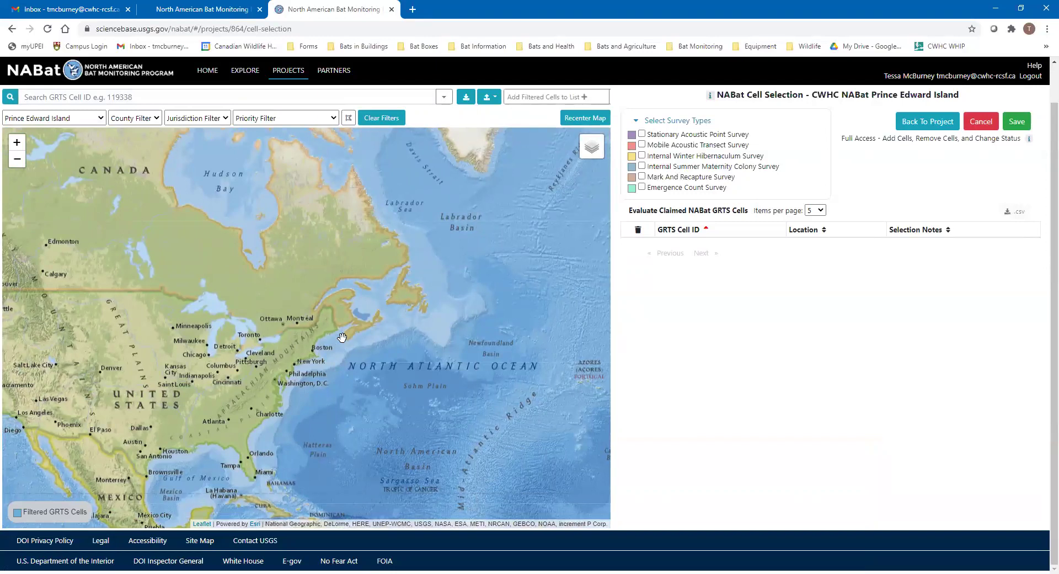
scroll(359, 325, up, 2)
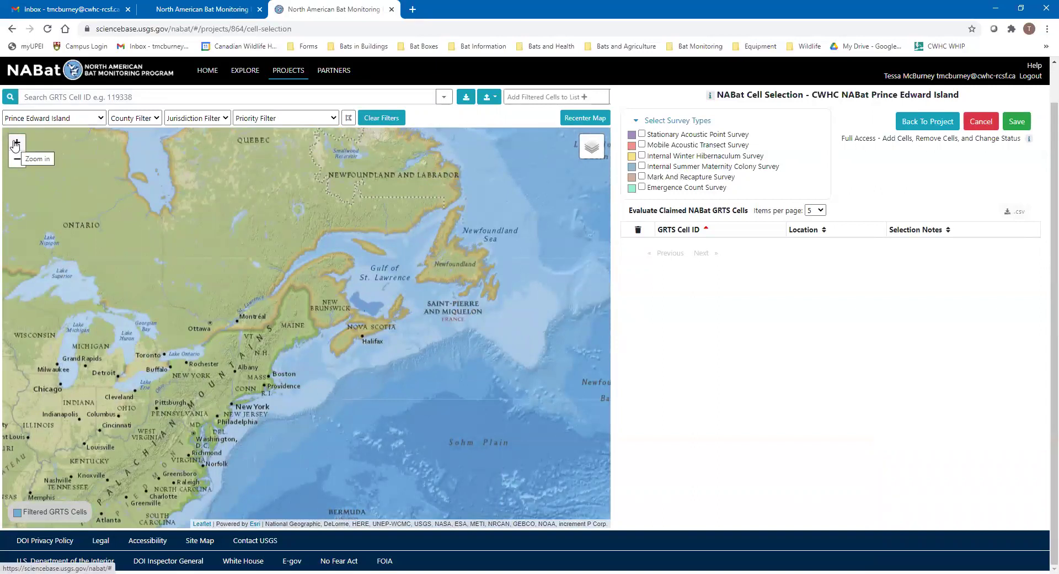
click(15, 145)
click(15, 148)
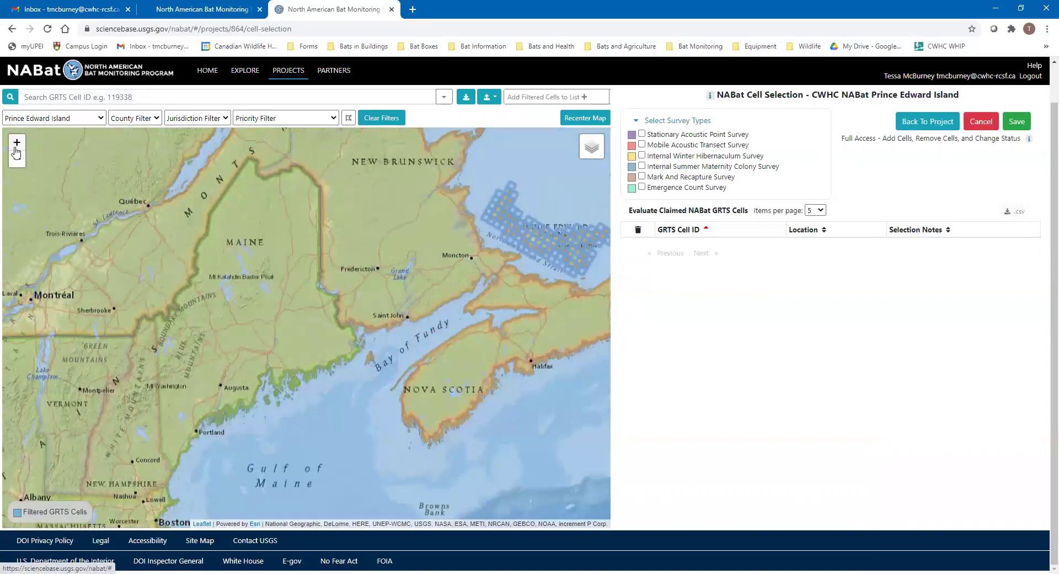
click(17, 159)
drag(398, 275, 345, 267)
scroll(344, 266, up, 2)
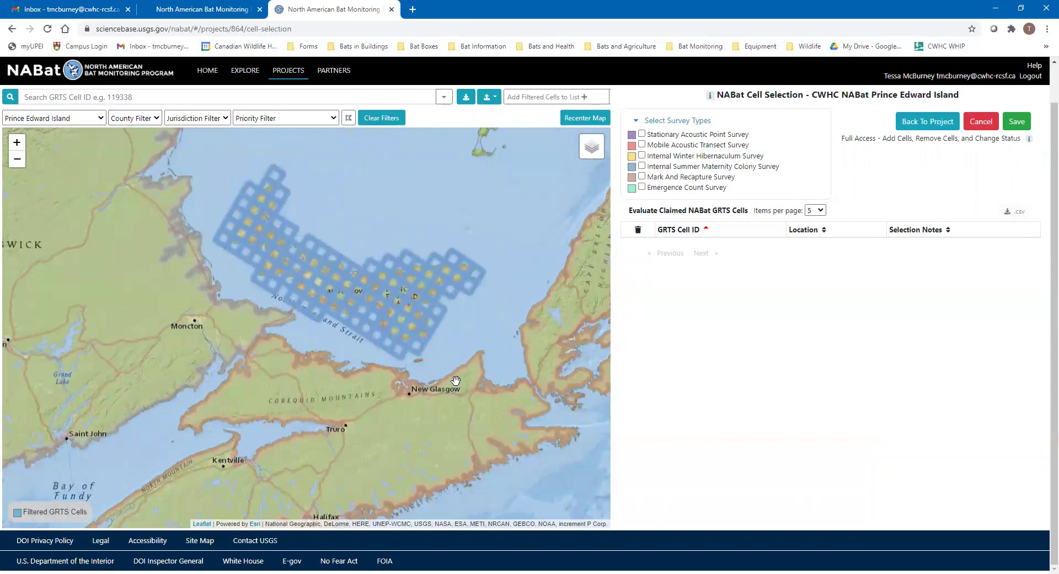
drag(277, 362, 293, 397)
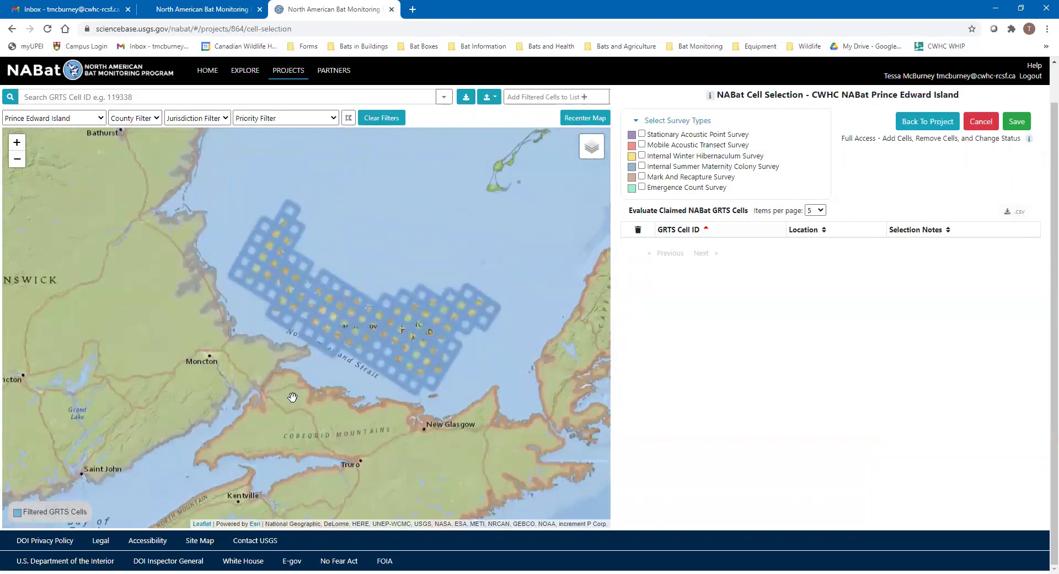
Leave the county filter unchanged and centre the map on the island's GRTS grid cells
click(132, 117)
click(138, 122)
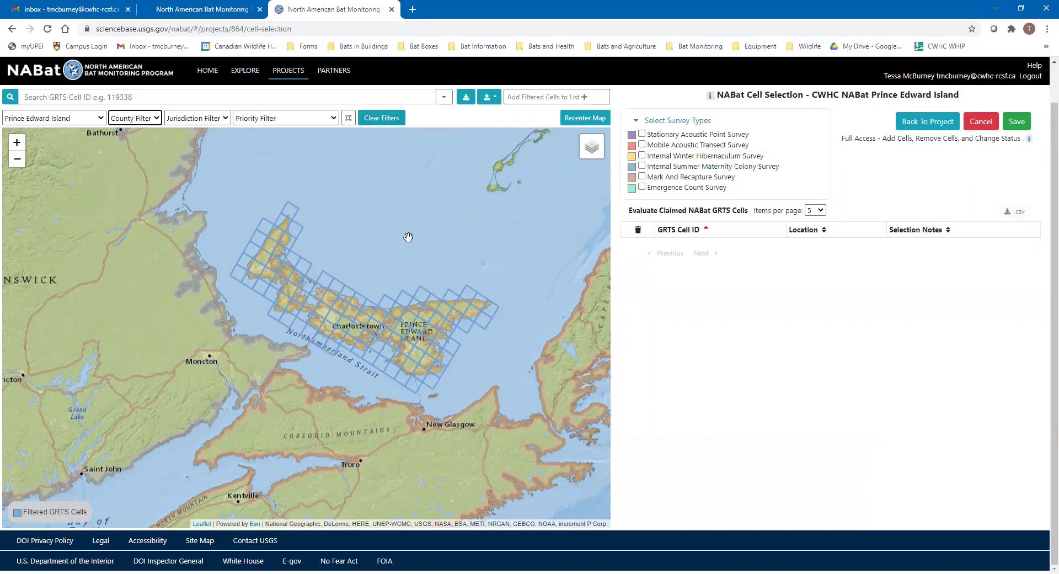
click(340, 187)
drag(341, 187, 345, 175)
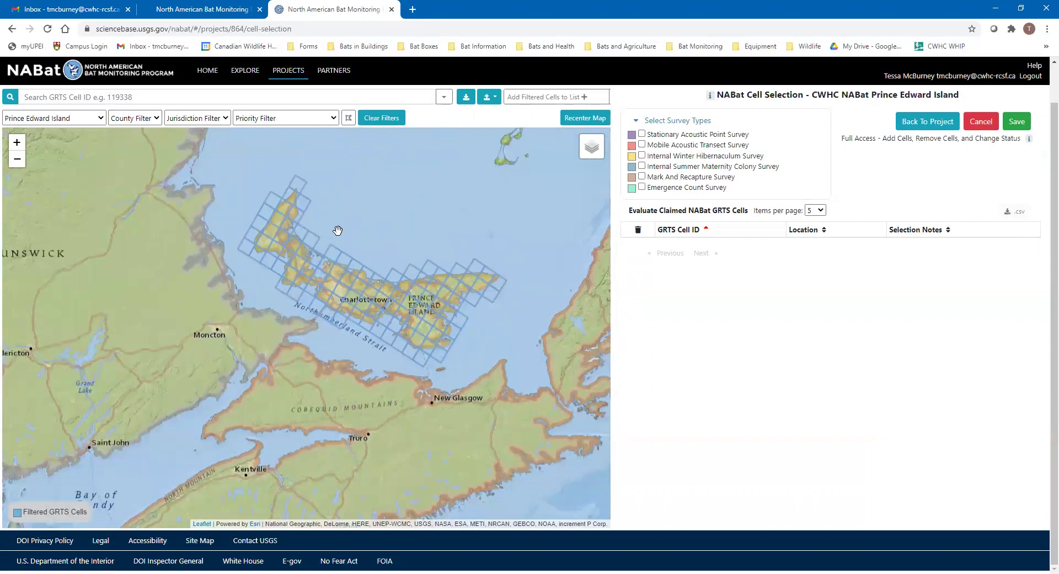
scroll(371, 224, up, 1)
drag(442, 239, 398, 200)
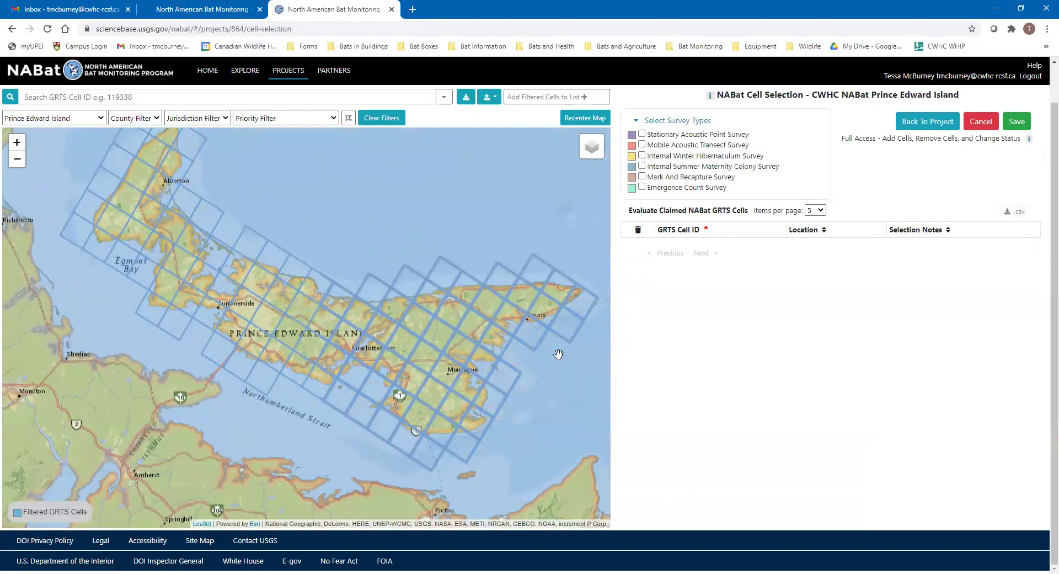
mouse_move(595, 156)
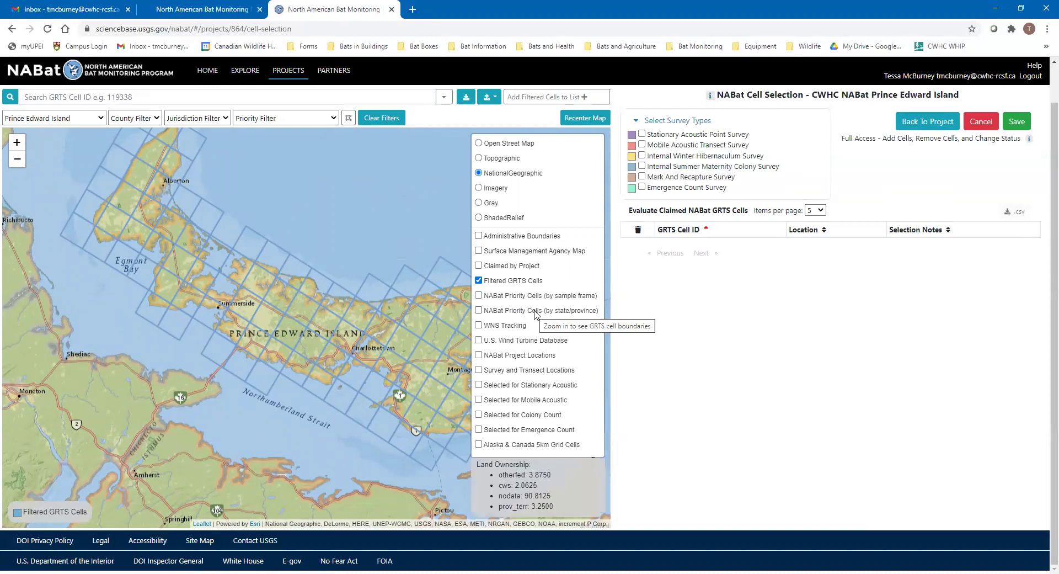
Turn on the 'NABat Priority Cells (by state/province)' layer, showing six green cells on PEI
click(527, 311)
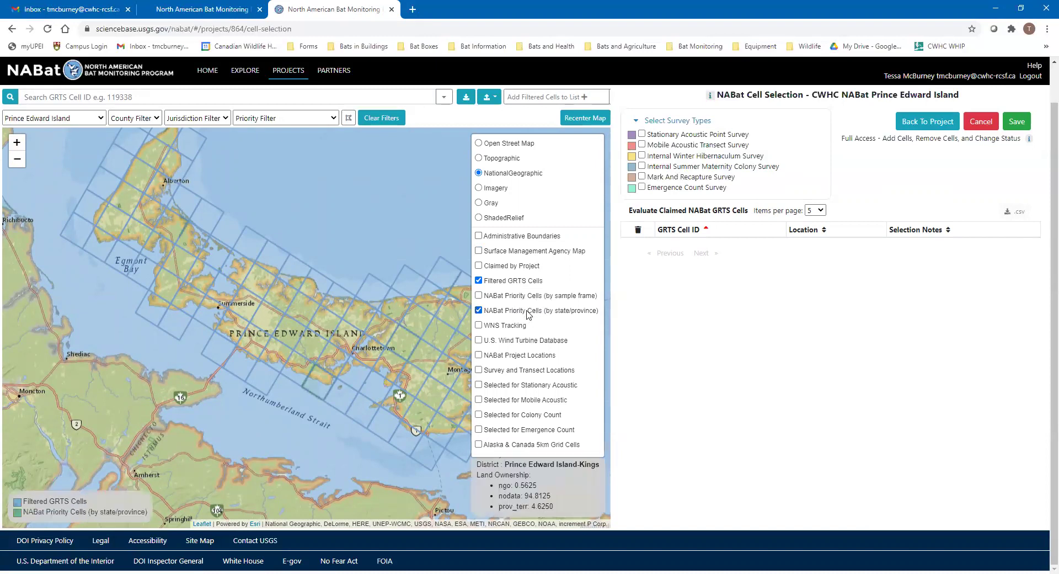
drag(368, 307, 384, 320)
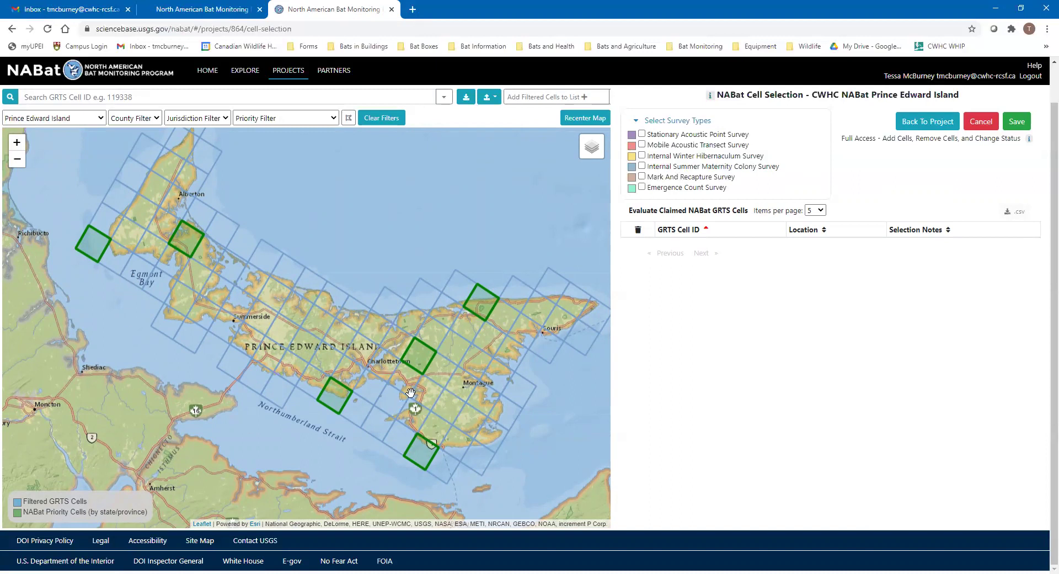
click(334, 120)
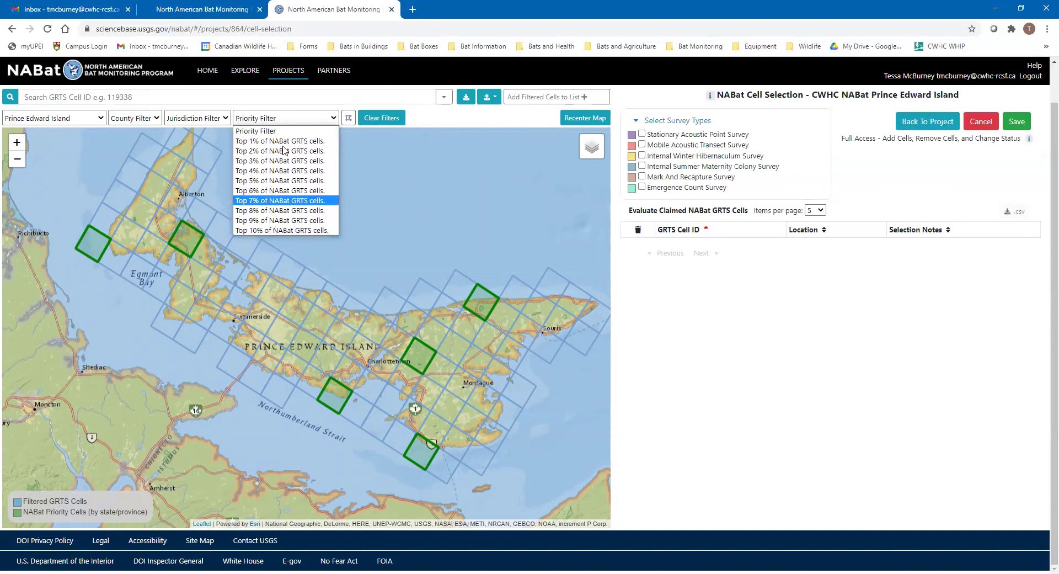
click(640, 374)
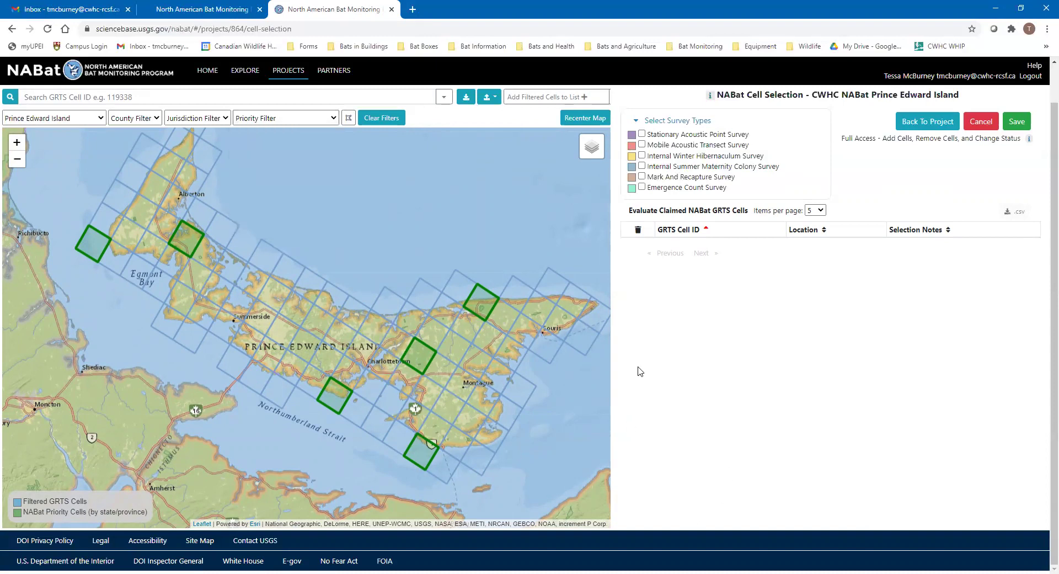
drag(412, 353, 357, 332)
right_click(370, 345)
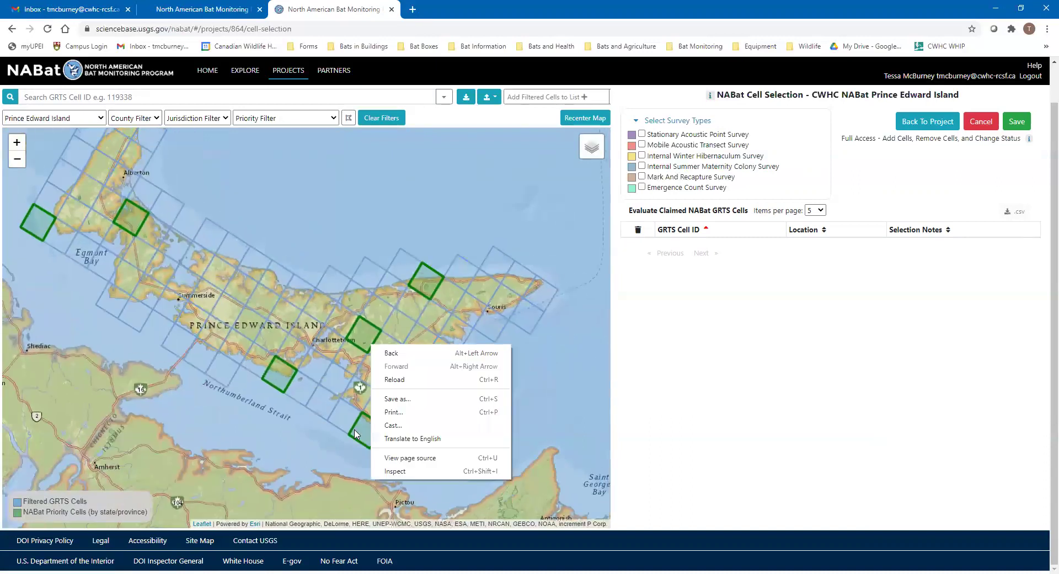
click(211, 346)
drag(211, 347, 268, 352)
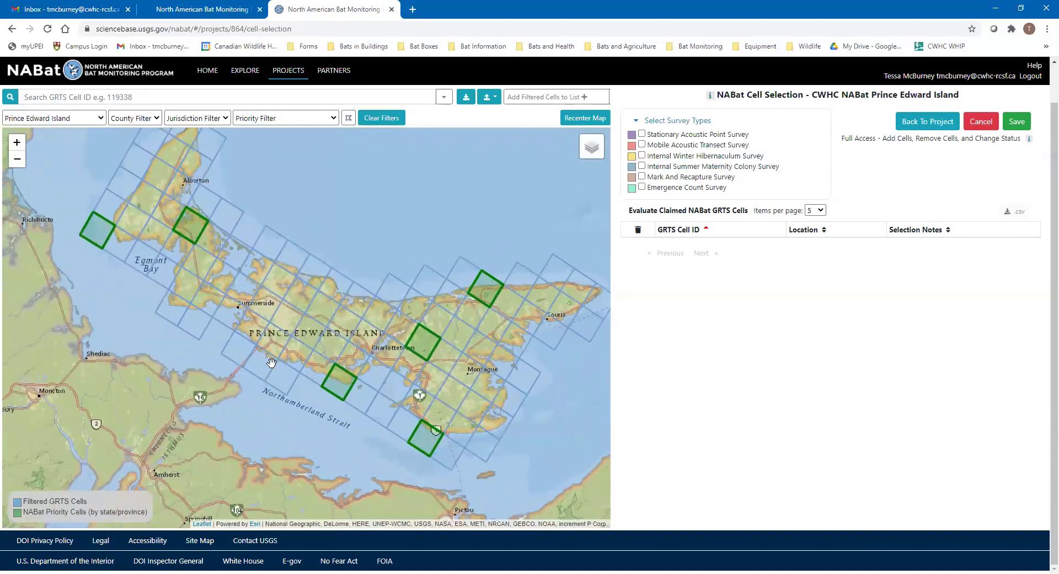
drag(317, 282, 335, 295)
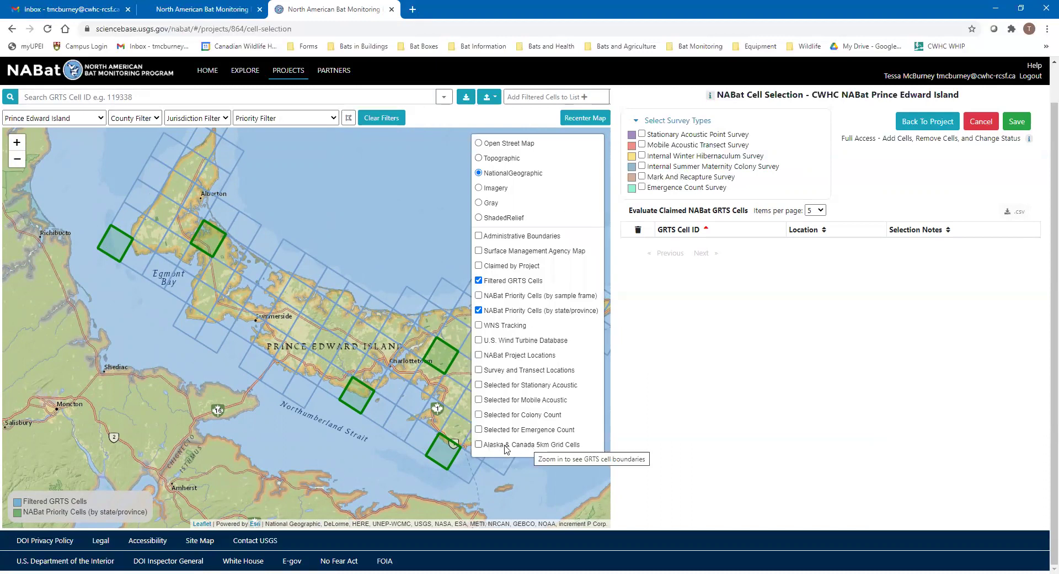
click(555, 446)
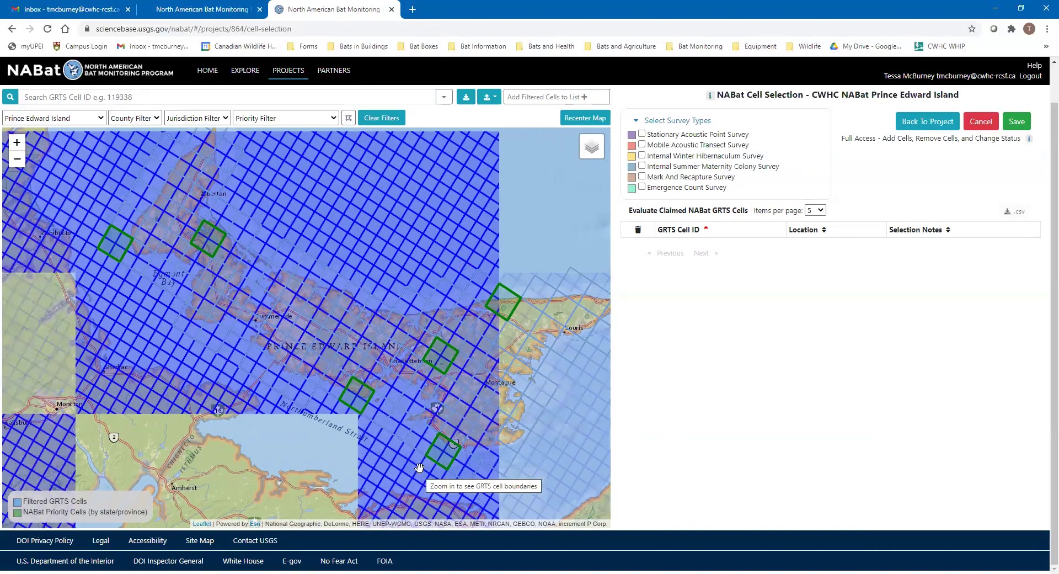
drag(454, 414, 457, 391)
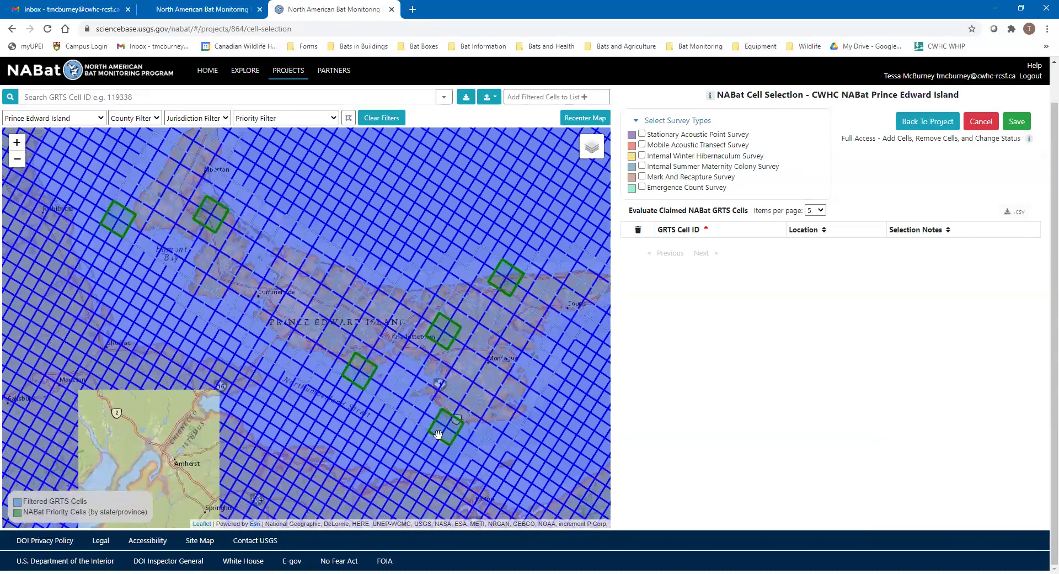
scroll(441, 433, up, 1)
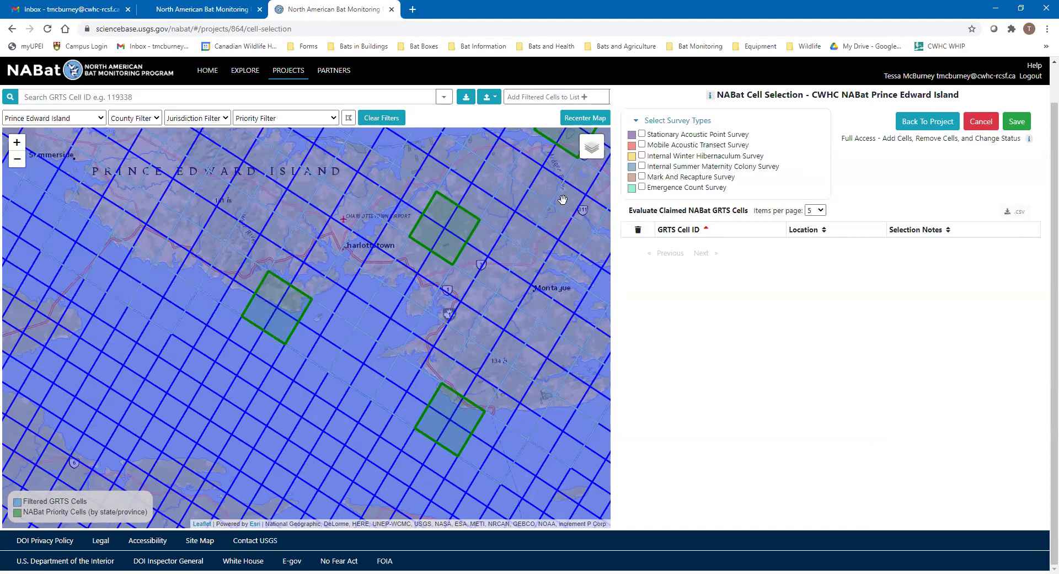
mouse_move(592, 150)
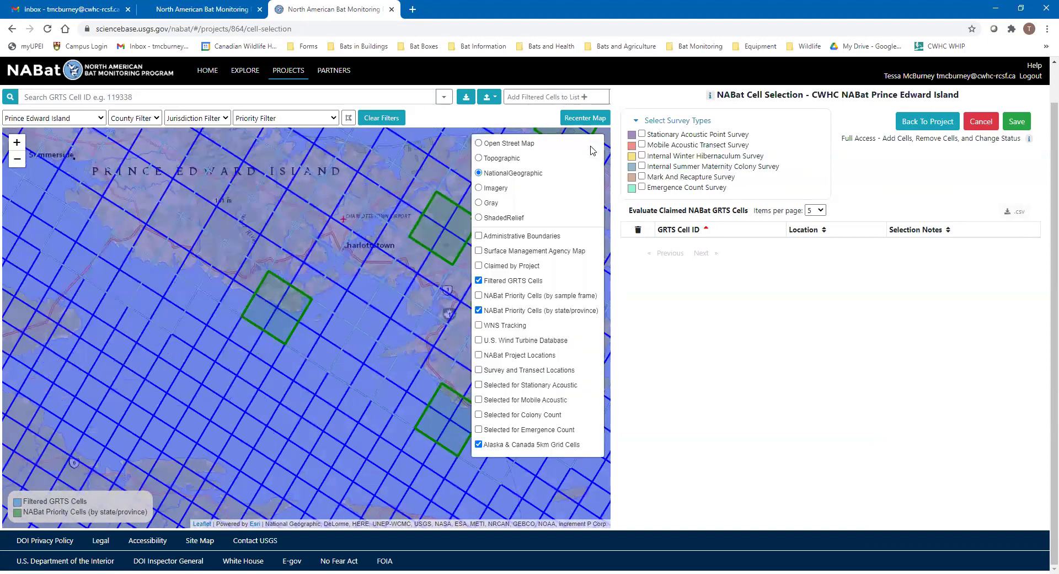
click(496, 445)
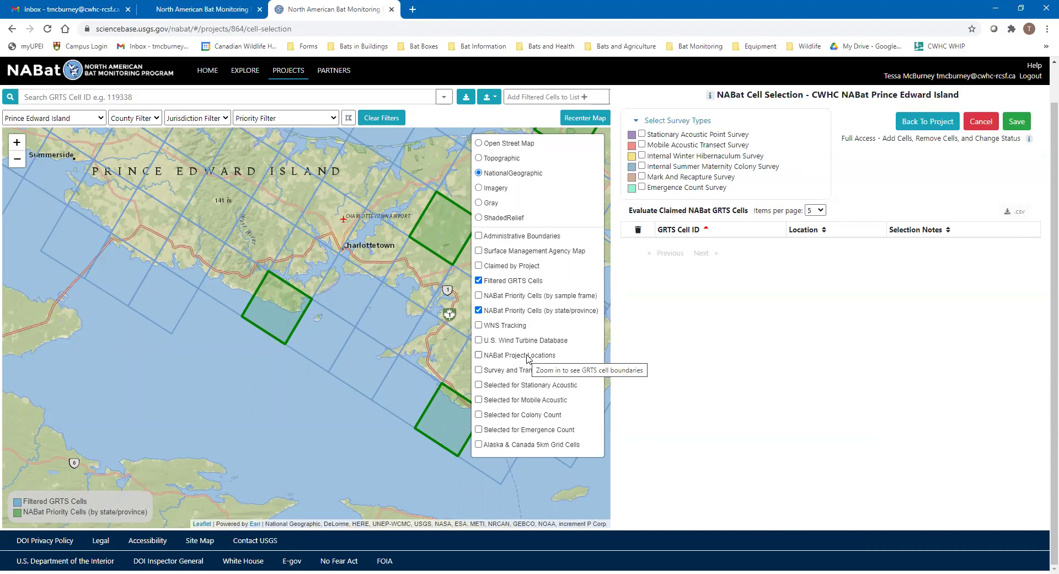
Turn on NABat Project Locations and inspect the Charlottetown marker's CWHC NABat PEI project popup
click(529, 358)
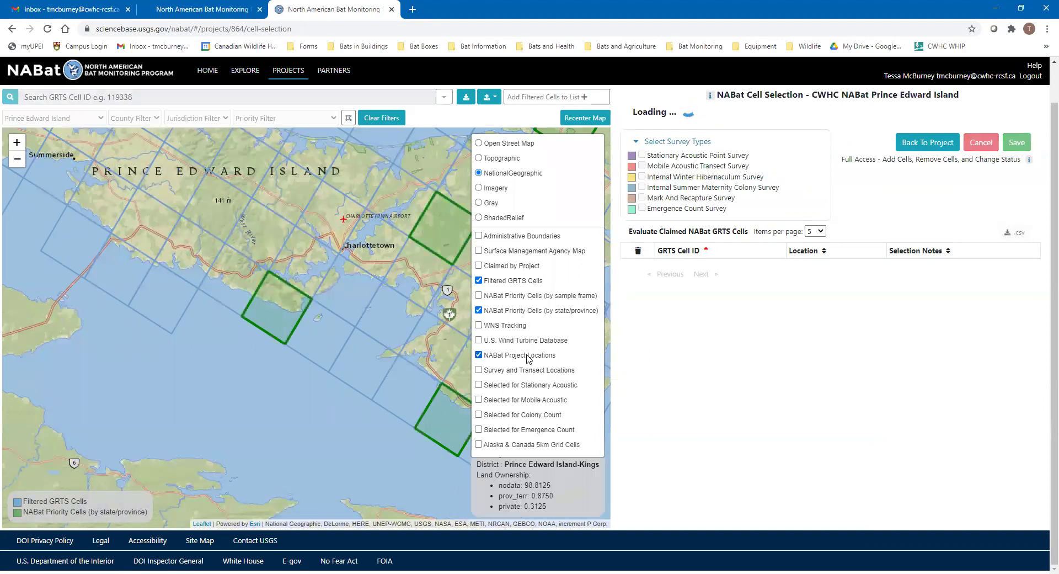
scroll(277, 423, down, 3)
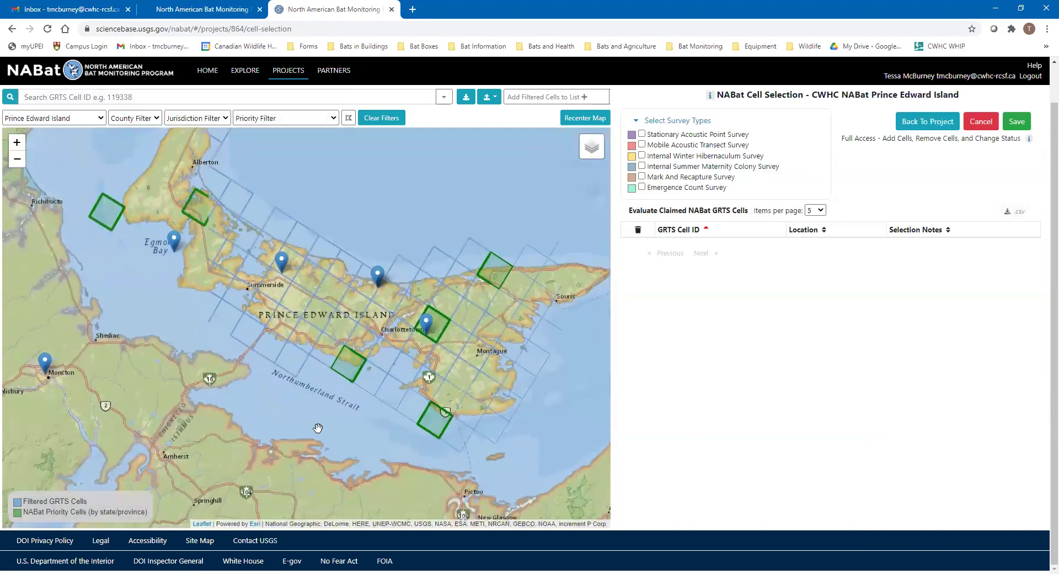
scroll(277, 469, down, 1)
drag(277, 469, 317, 384)
scroll(316, 384, up, 2)
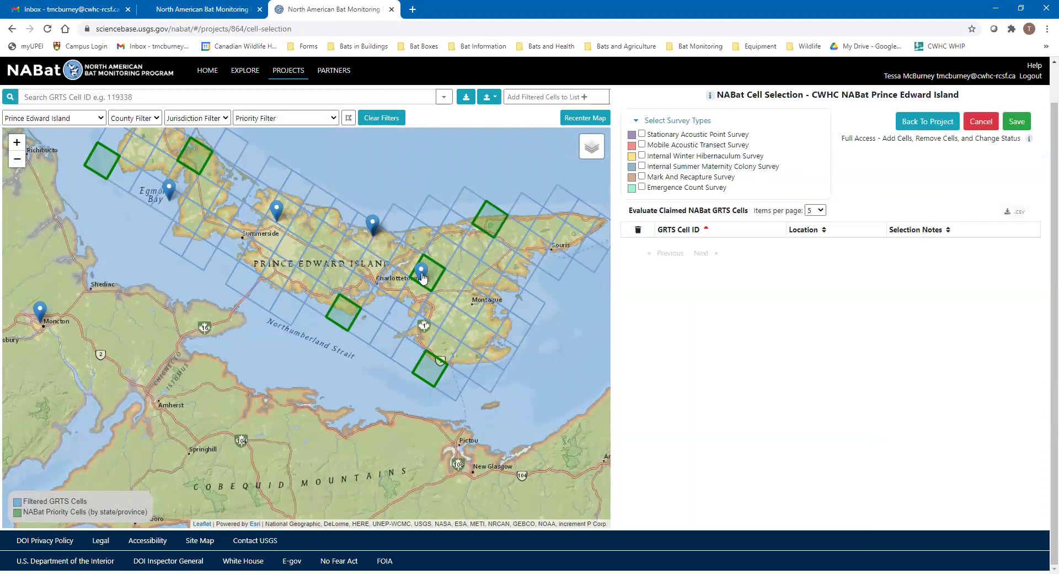
click(422, 273)
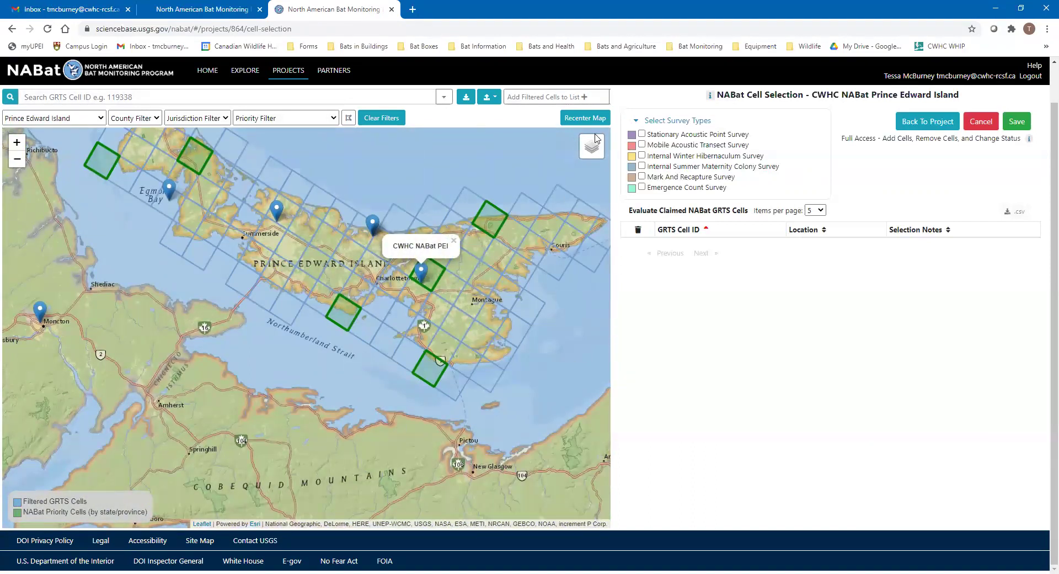
mouse_move(593, 149)
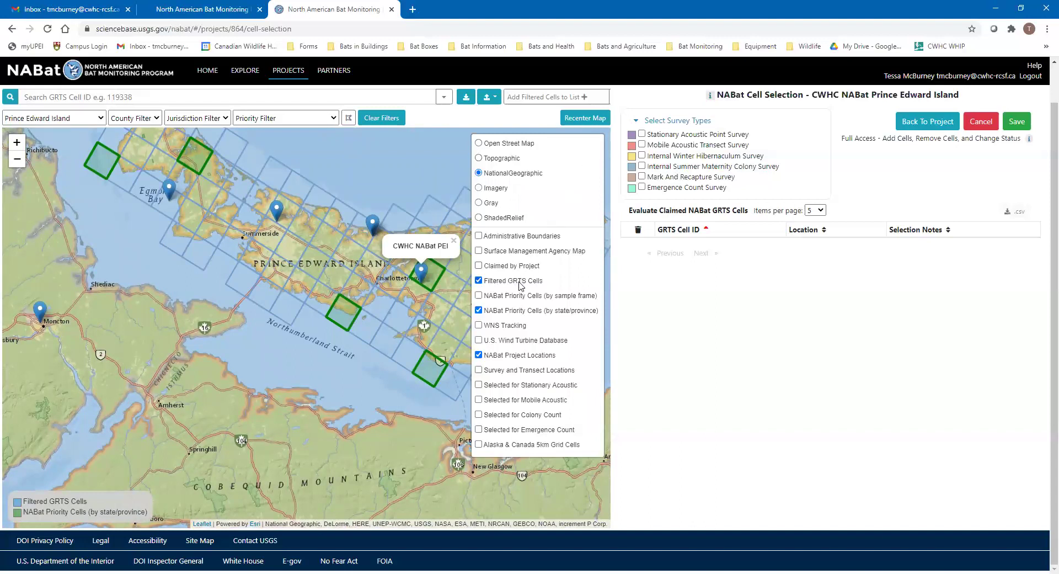
drag(132, 292, 129, 338)
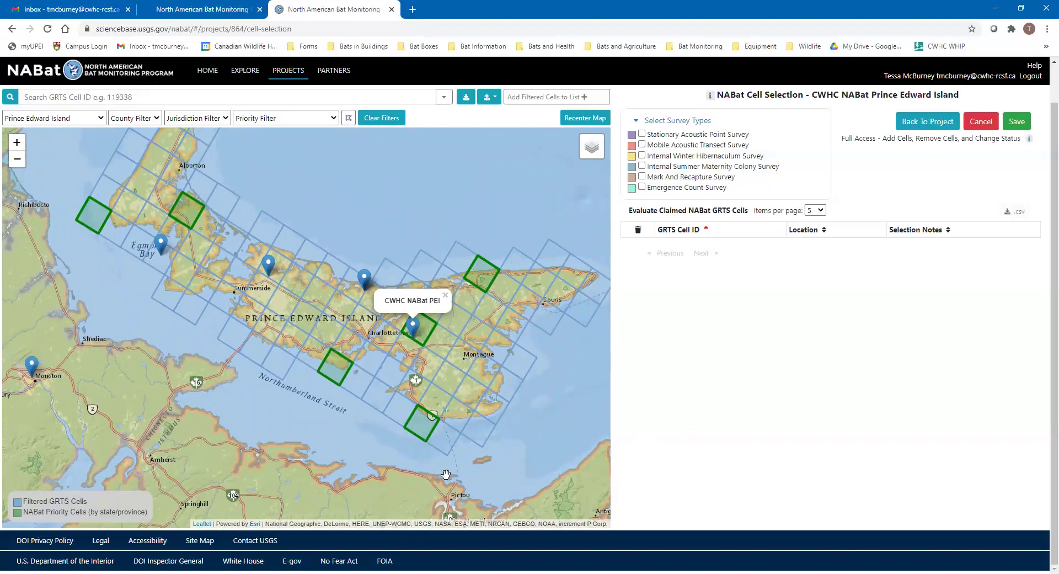
drag(277, 450, 280, 428)
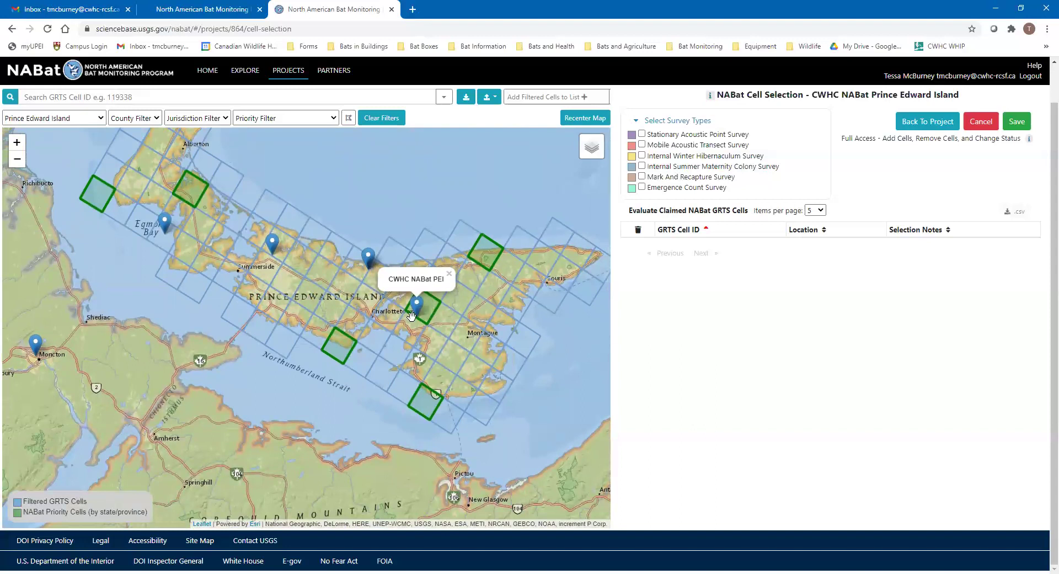
mouse_move(558, 378)
mouse_down()
mouse_move(570, 354)
mouse_move(568, 385)
mouse_up()
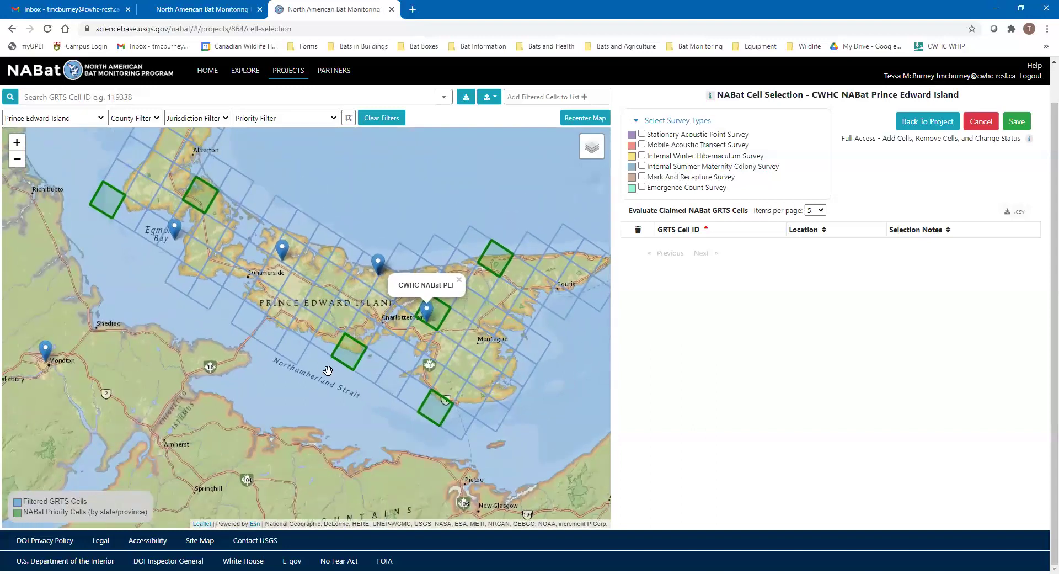
click(459, 280)
Pan to the southeastern priority cell and bring up details for GRTS 6860
mouse_move(591, 147)
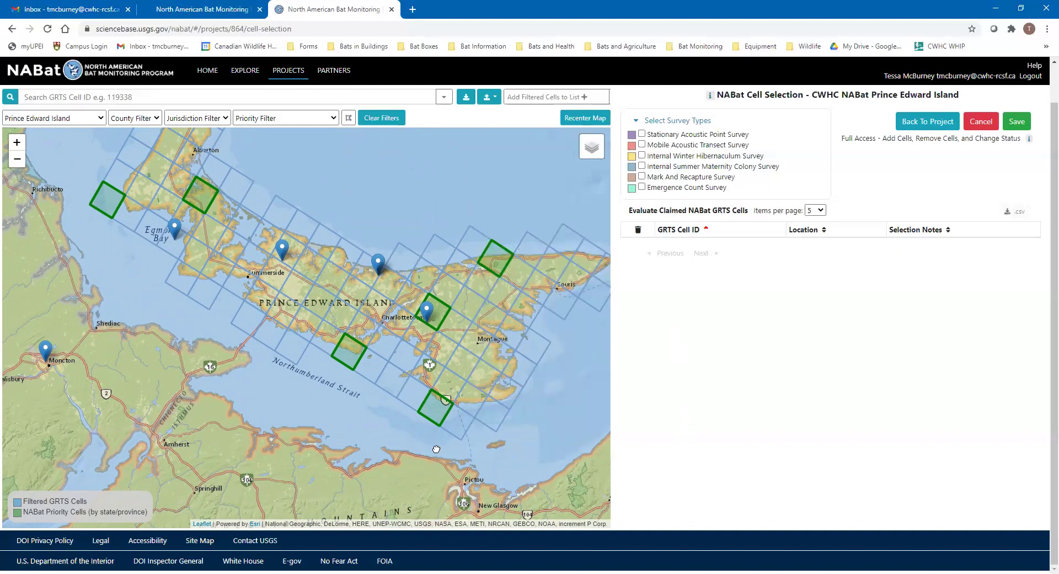
drag(436, 450, 443, 425)
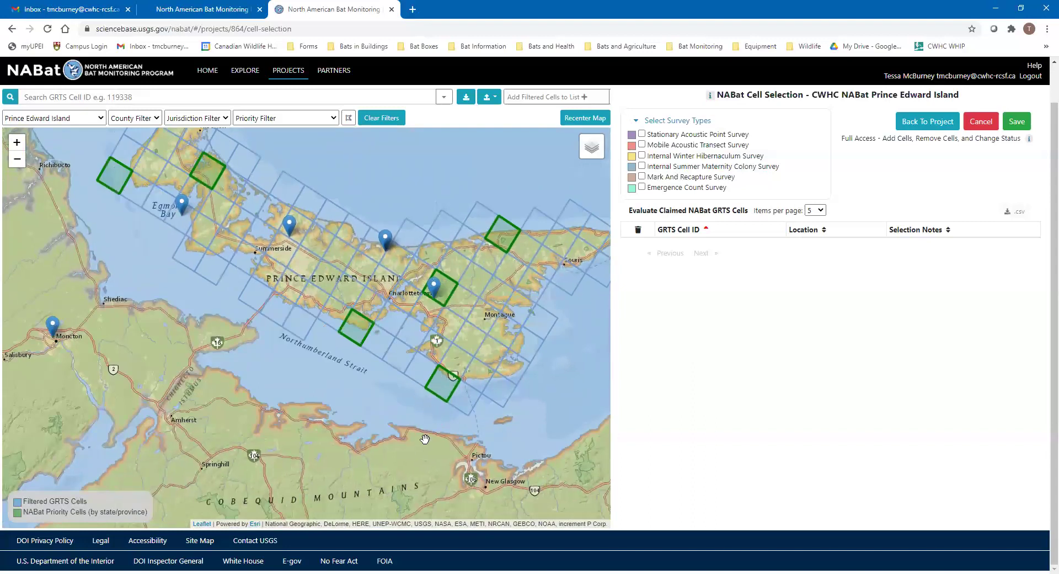
drag(372, 426, 409, 441)
drag(320, 422, 269, 436)
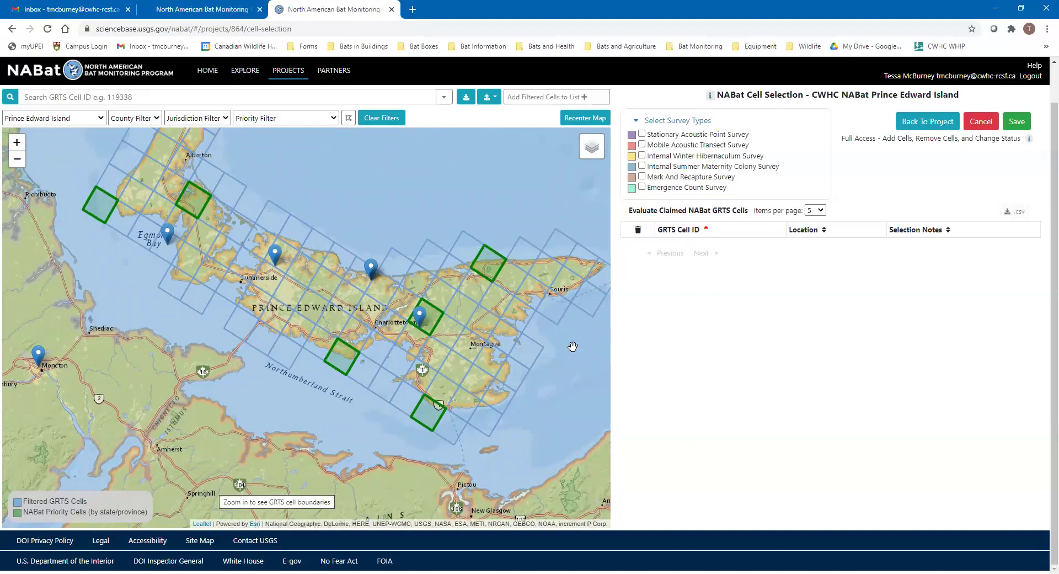
drag(500, 354, 507, 349)
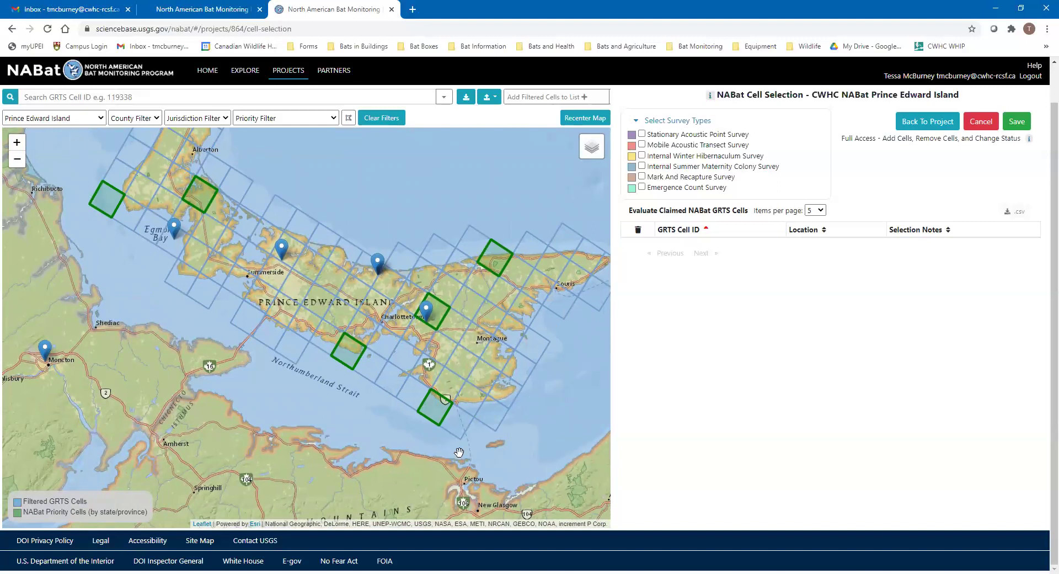
drag(483, 437, 509, 397)
drag(447, 415, 423, 432)
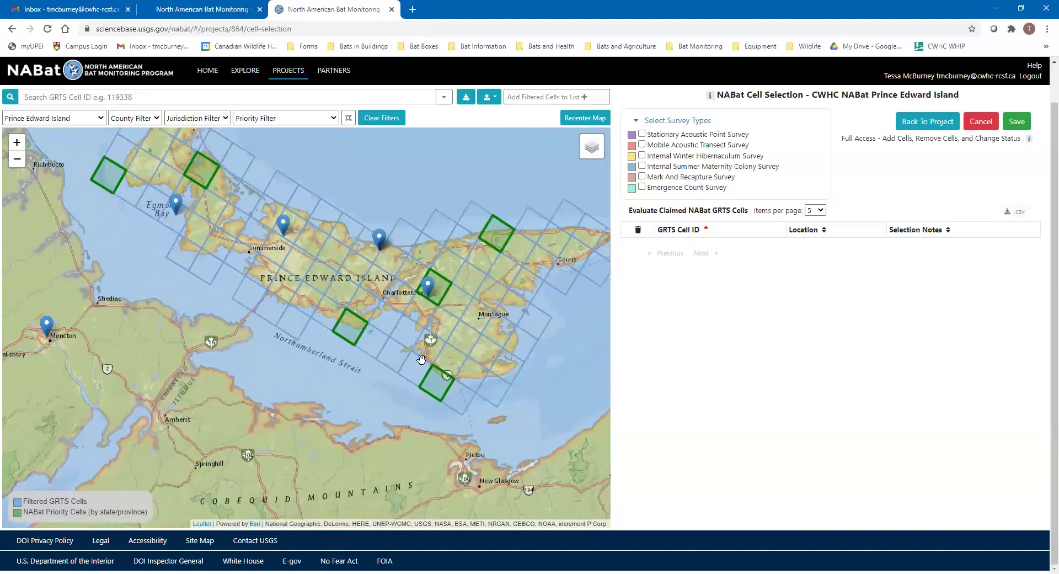
click(436, 383)
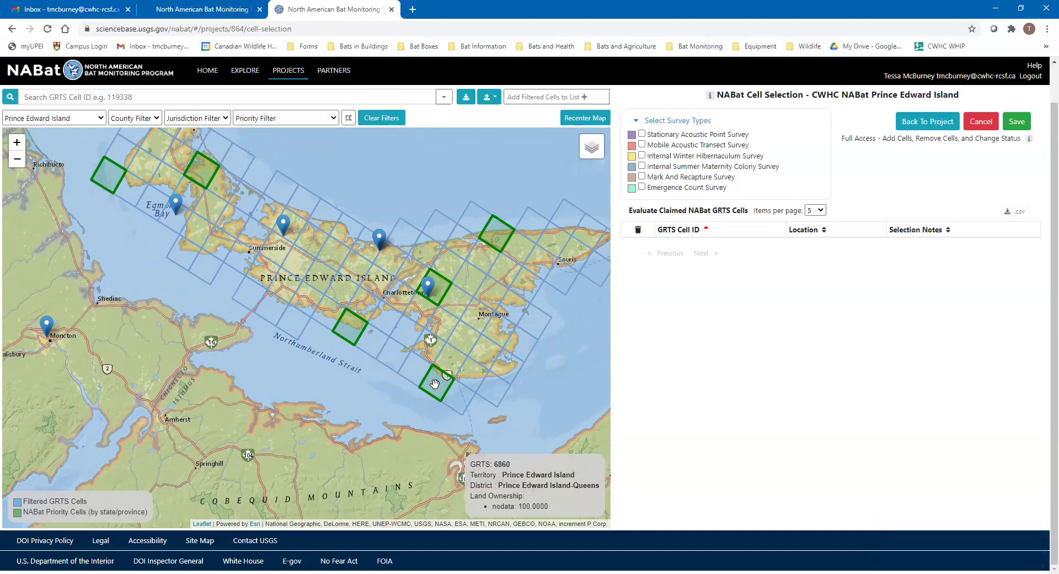
Claim cell 6860, remove the accidentally added cell 51916, and add Stationary Acoustic Point Survey
click(434, 381)
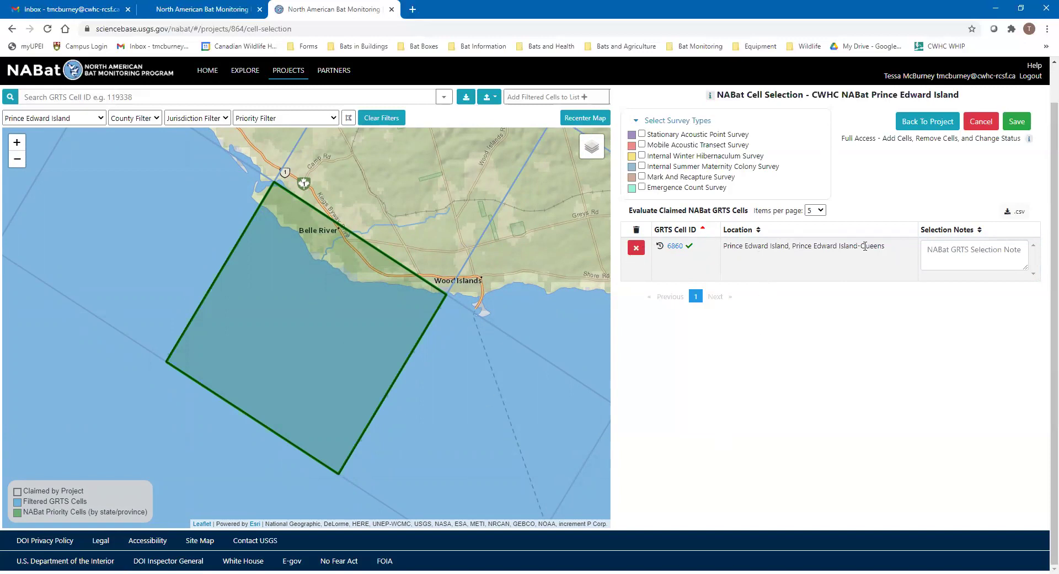
scroll(499, 320, down, 1)
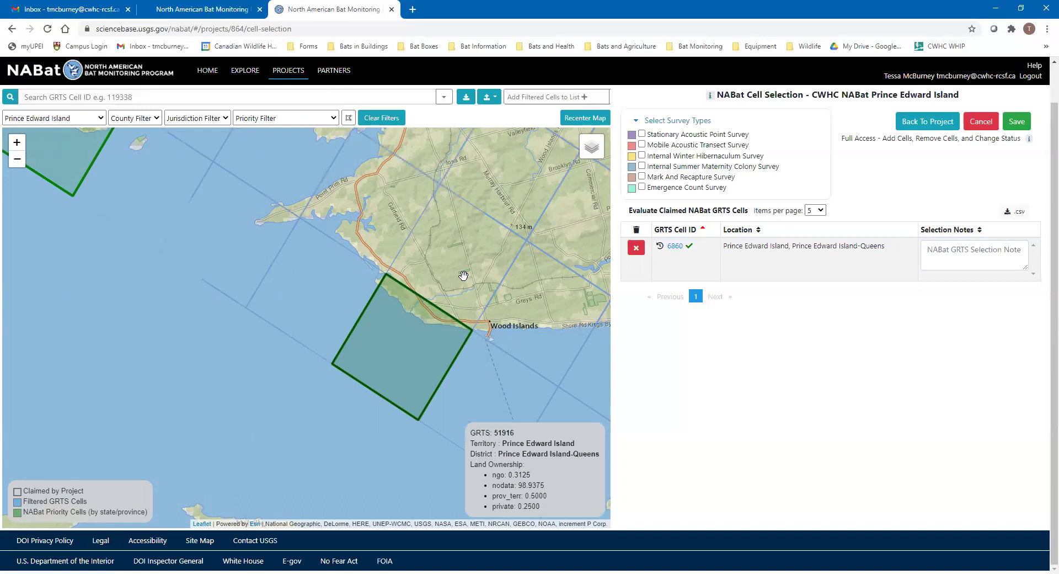
click(446, 274)
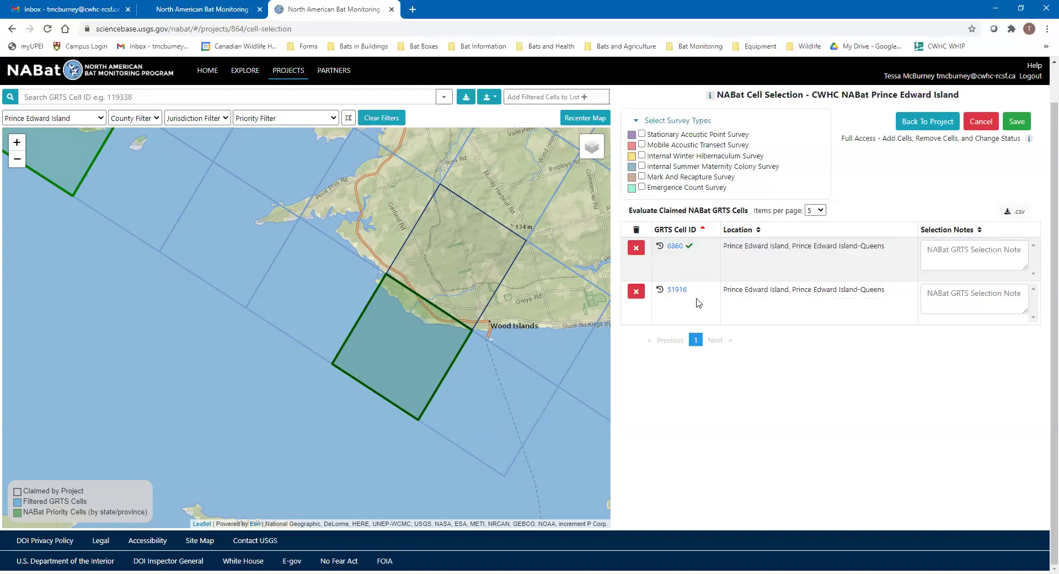
click(636, 292)
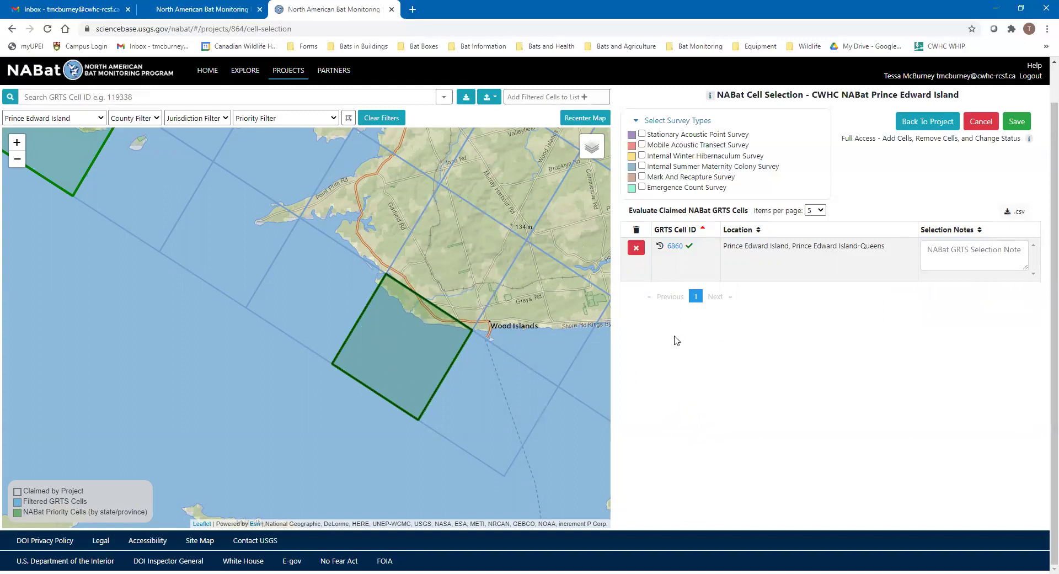
drag(419, 344, 436, 303)
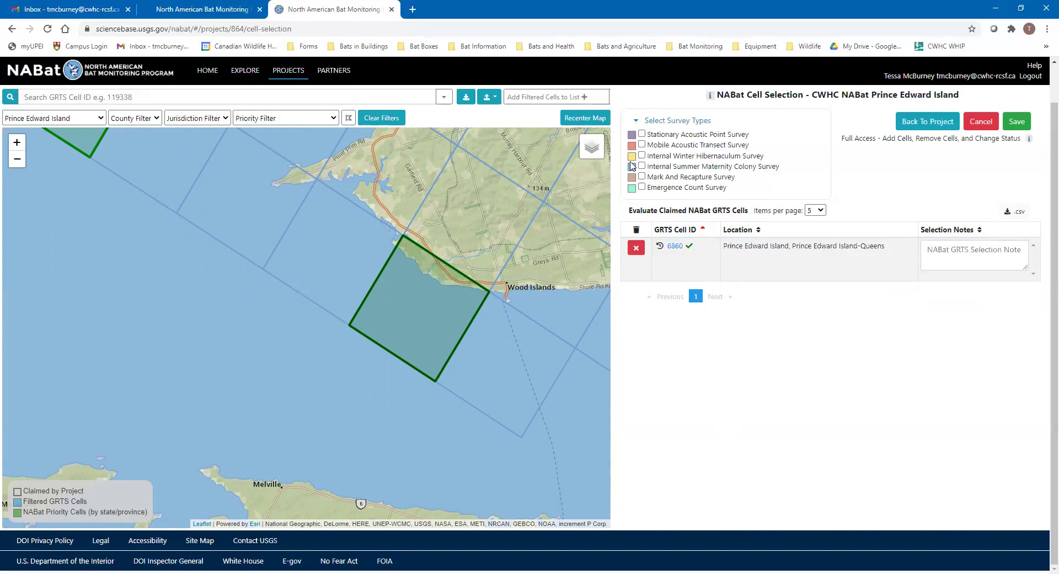
click(642, 134)
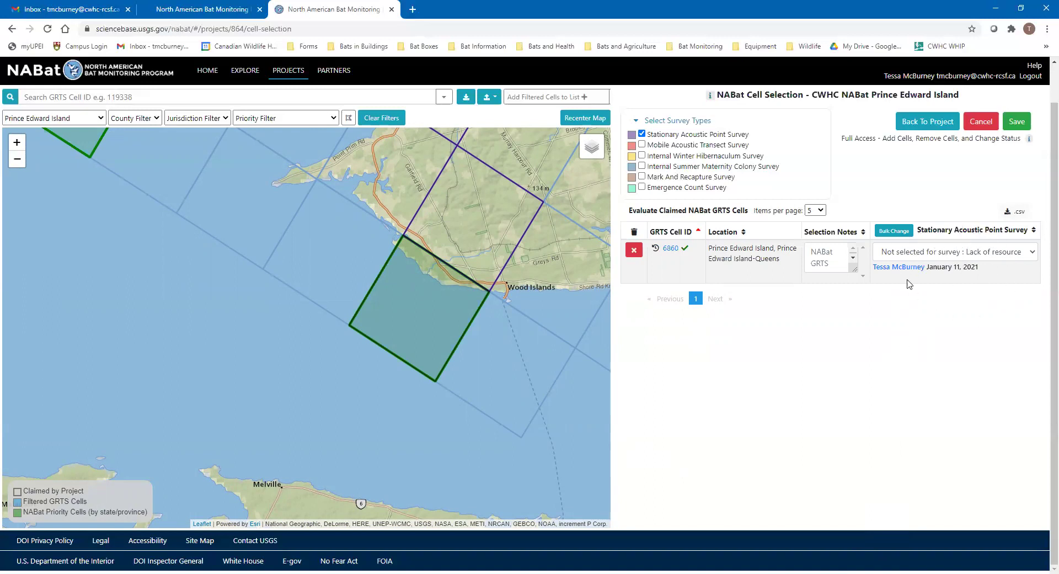
Set cell 6860's Stationary Acoustic Point Survey status to 'Selected for survey'
click(947, 256)
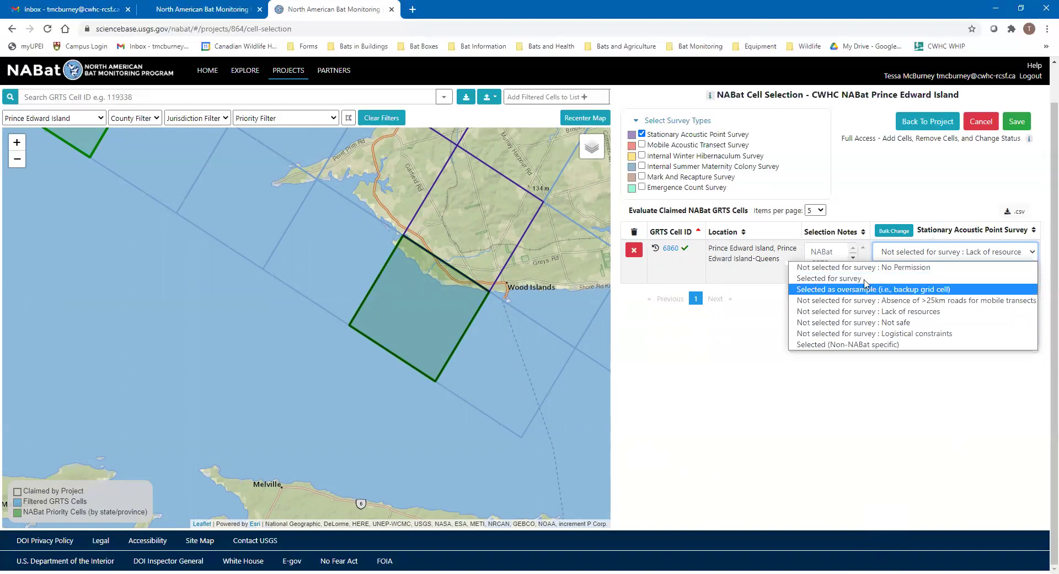
click(837, 278)
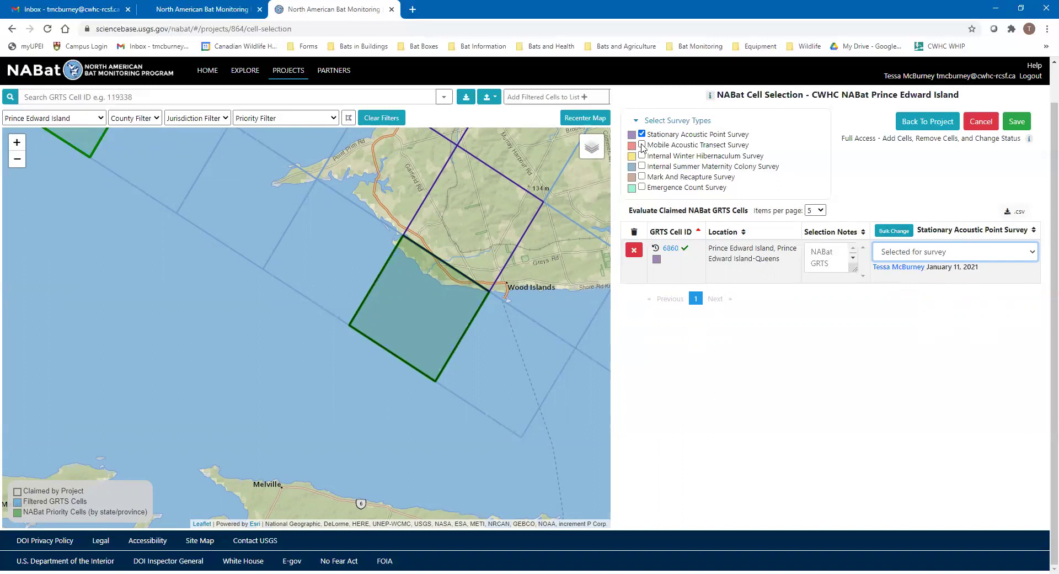
Add Mobile Acoustic Transect and Emergence Count surveys, both set to 'Selected for survey'
click(641, 145)
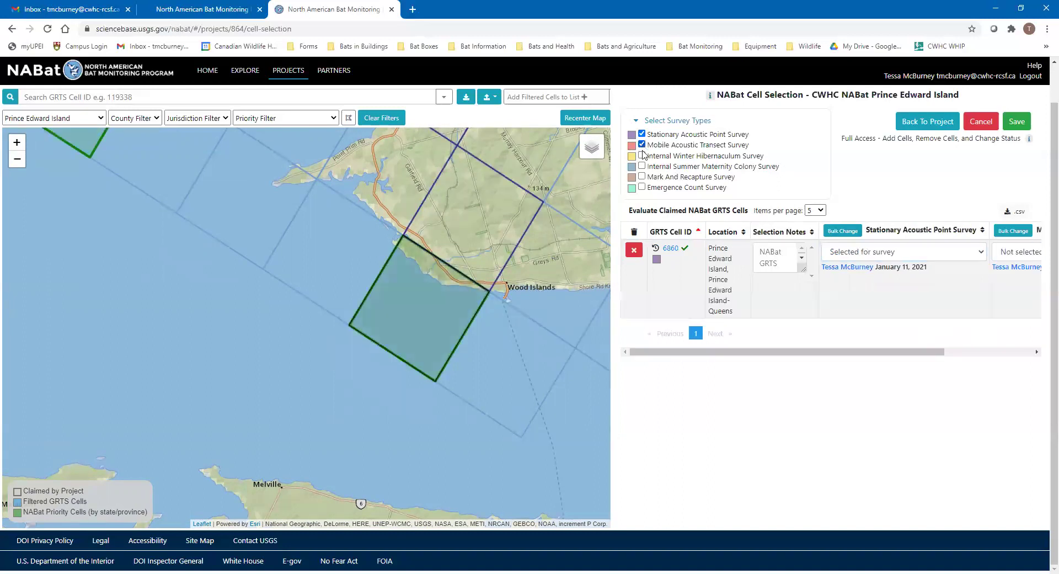
click(641, 188)
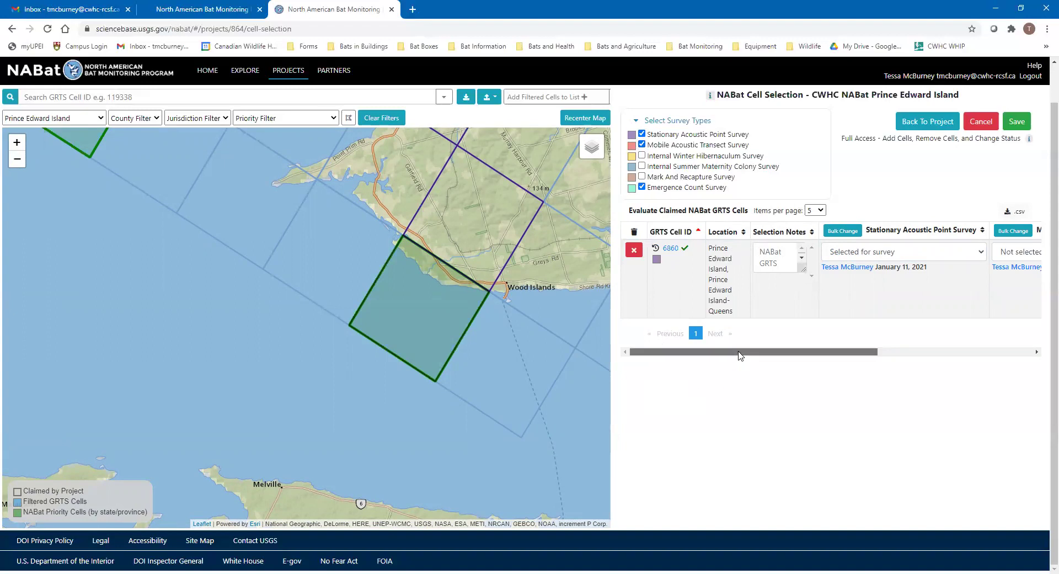
drag(739, 356, 918, 362)
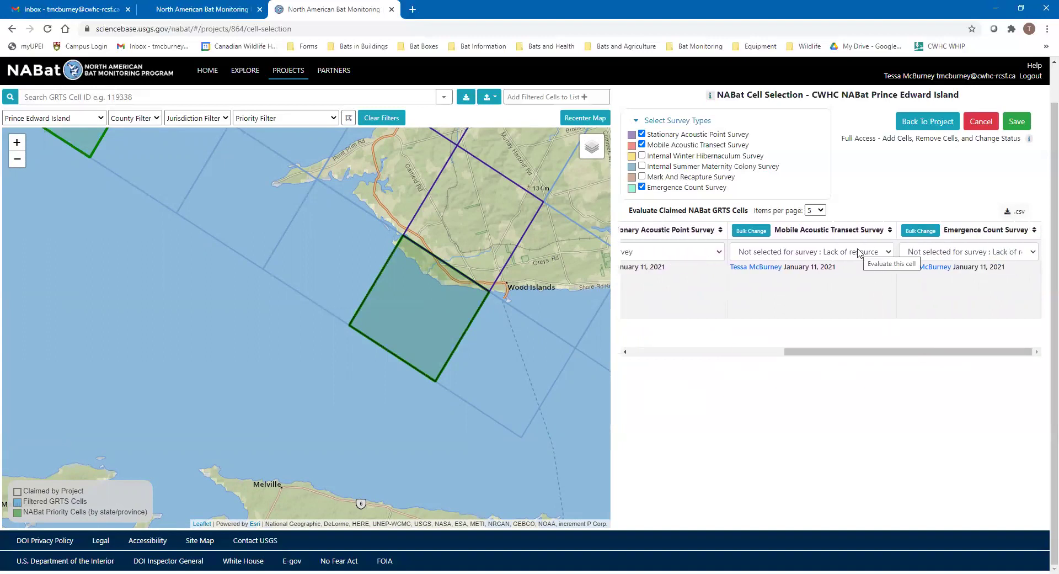
click(824, 254)
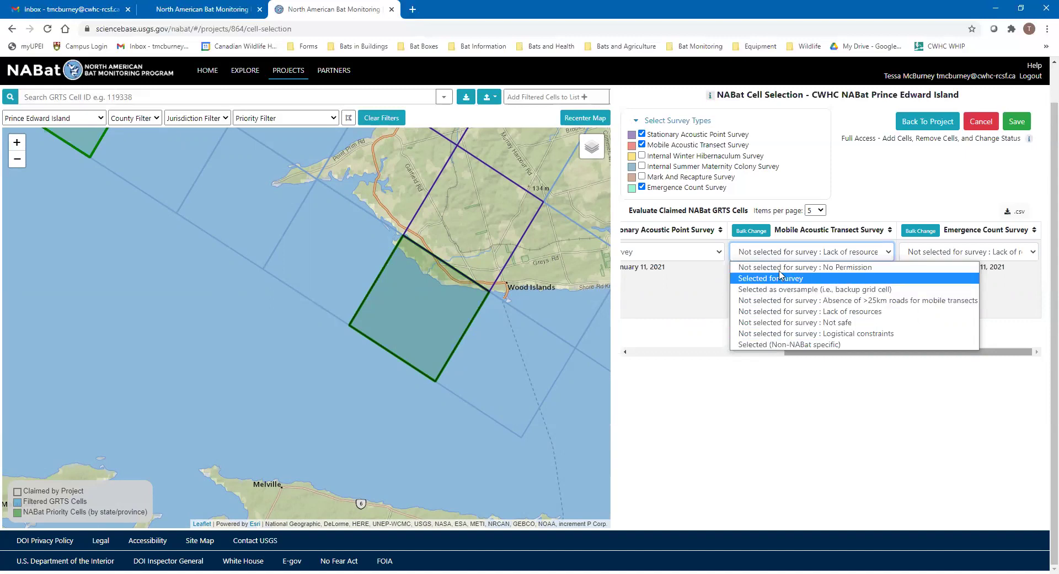
click(775, 281)
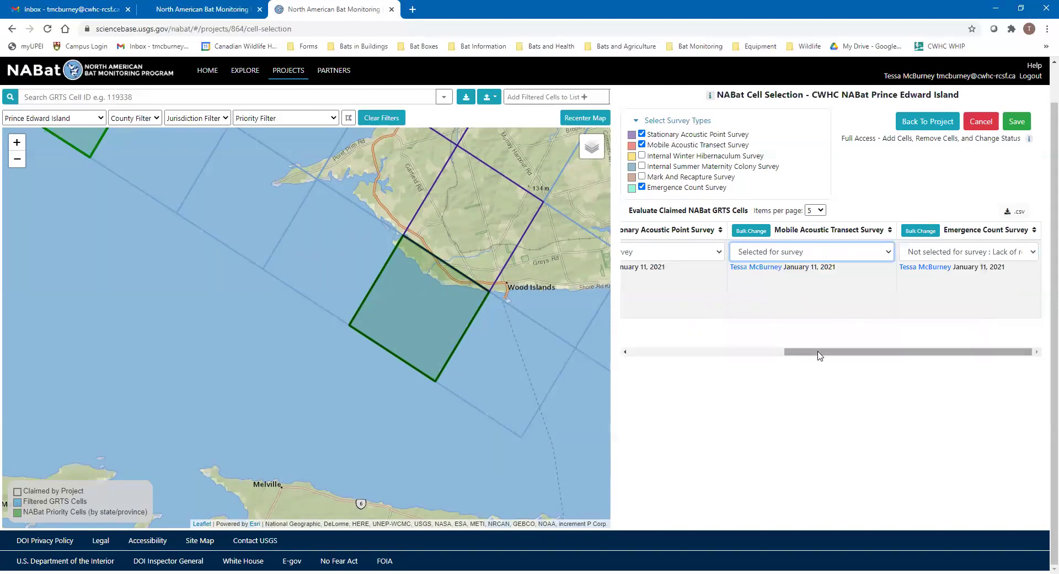
click(923, 256)
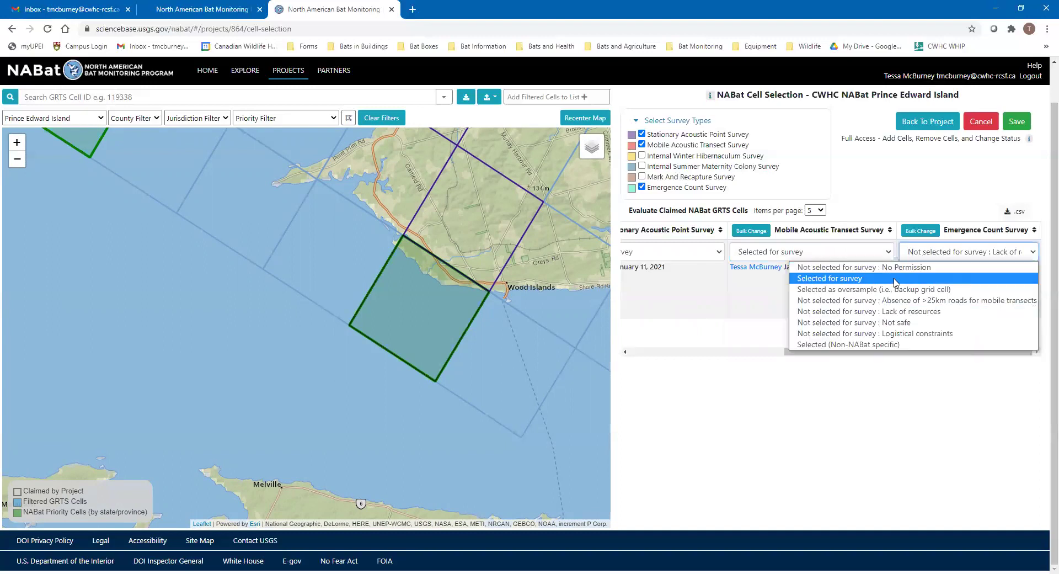
click(894, 279)
click(924, 347)
drag(869, 355, 715, 353)
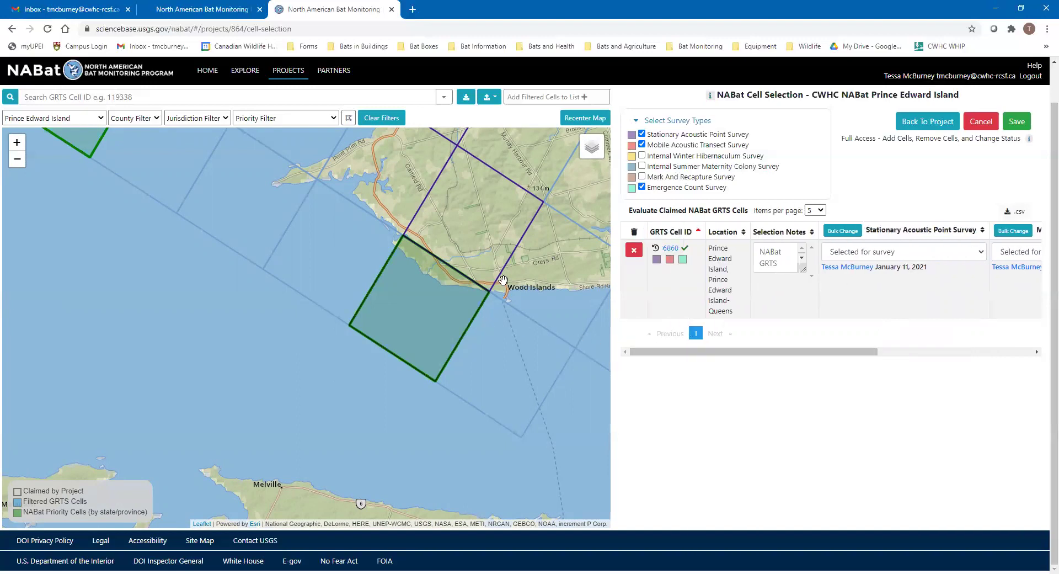
click(488, 209)
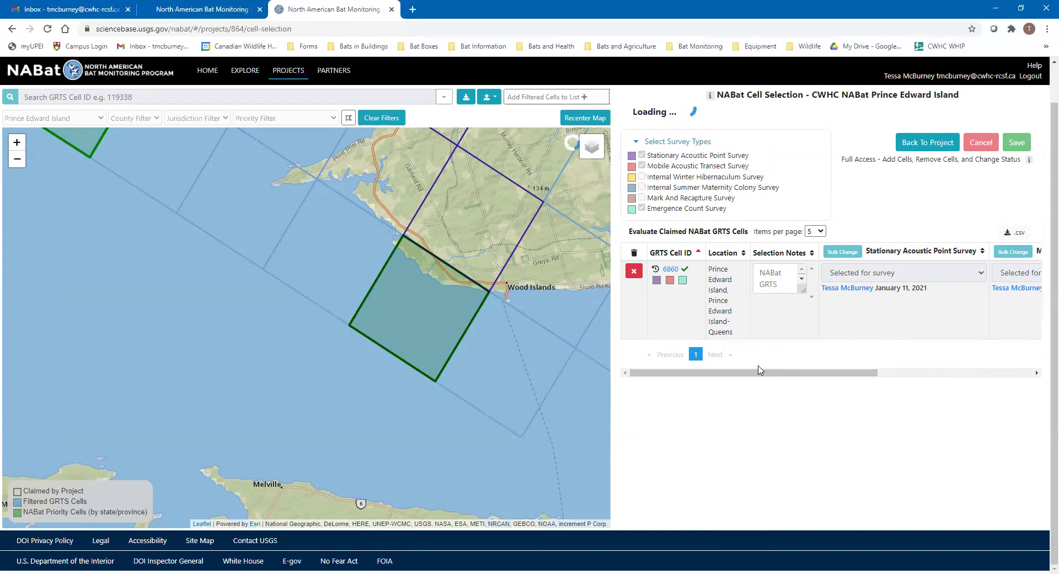
drag(783, 373, 791, 385)
drag(701, 381, 444, 384)
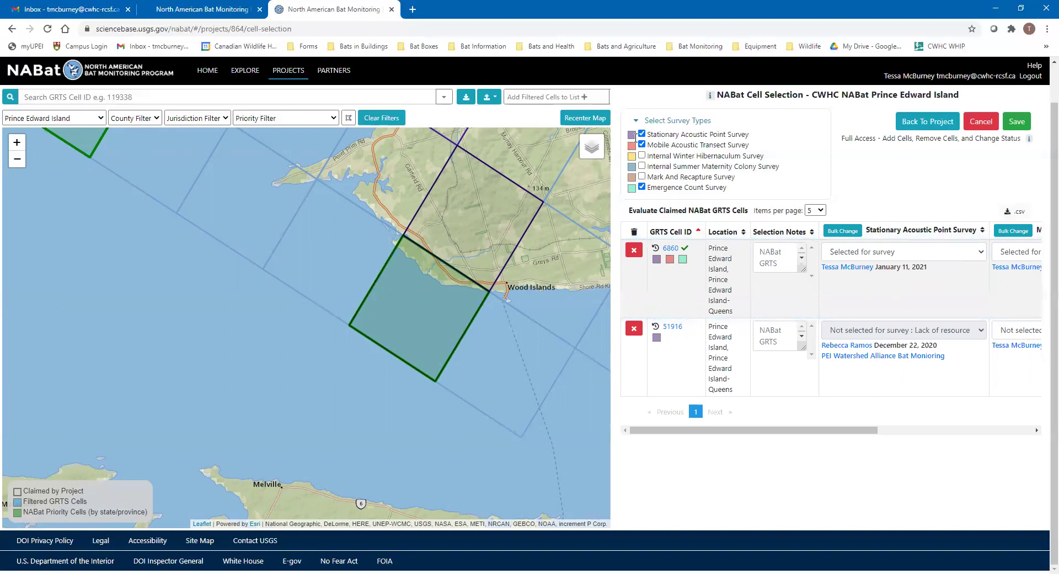
drag(712, 430, 740, 431)
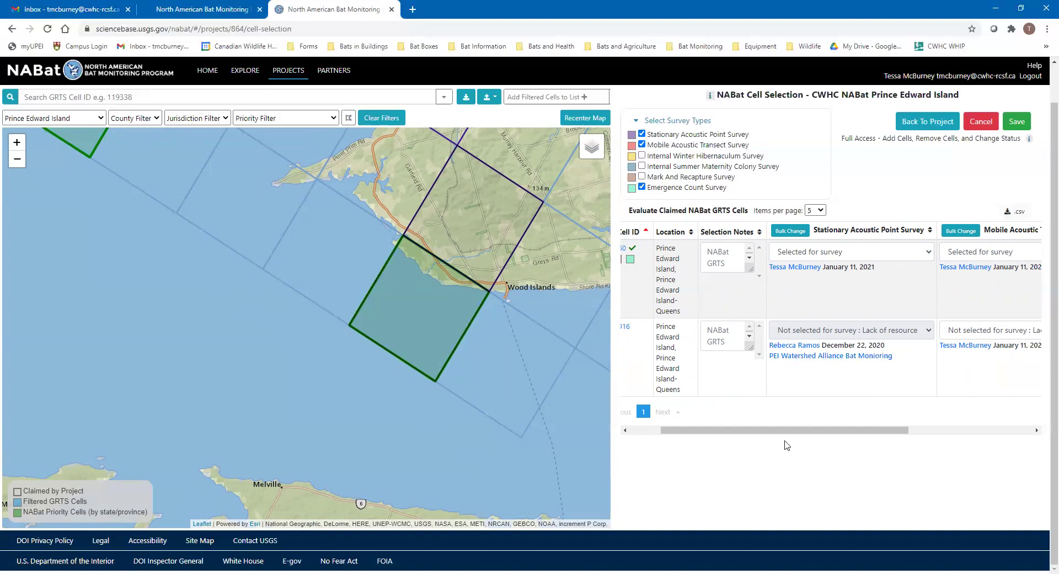
mouse_move(789, 432)
mouse_down()
mouse_move(823, 433)
mouse_move(781, 433)
mouse_up()
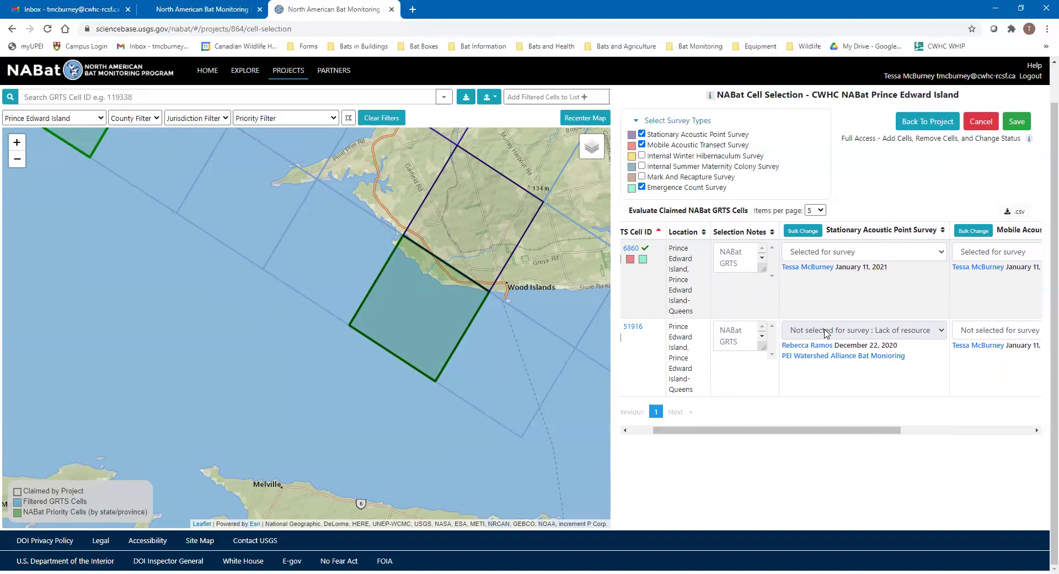
drag(754, 430, 731, 439)
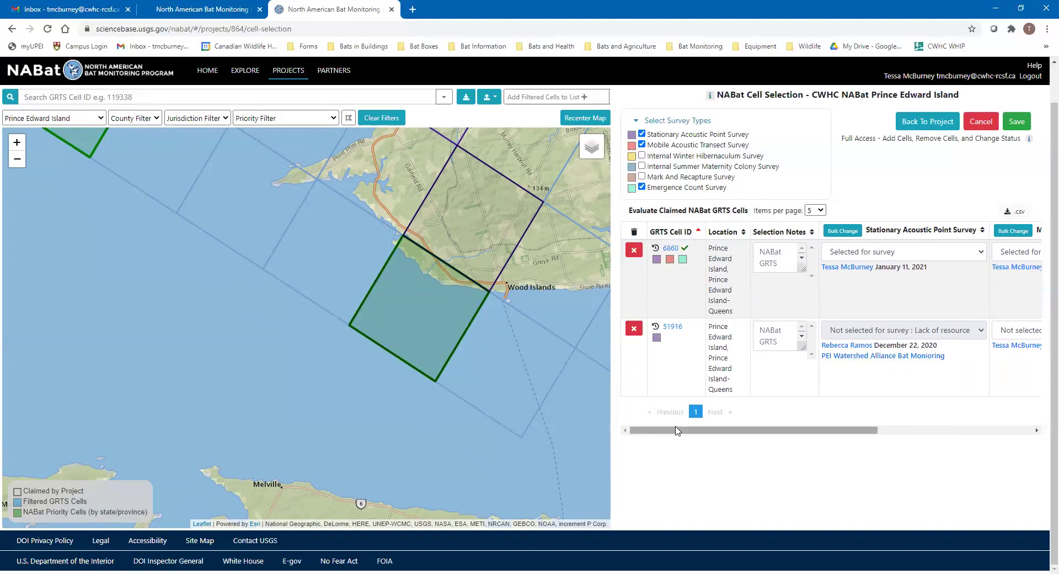
mouse_move(680, 429)
mouse_down()
mouse_move(689, 430)
mouse_move(672, 425)
mouse_up()
drag(751, 430, 704, 431)
click(635, 329)
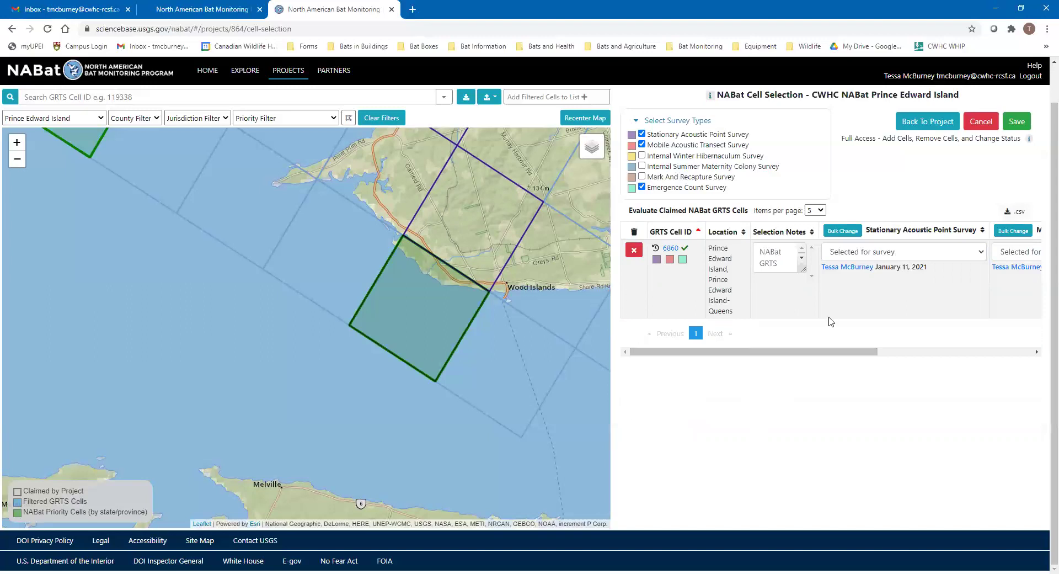
Save cell 6860's survey selections from the cell selection panel
drag(770, 354, 682, 369)
drag(581, 246, 499, 306)
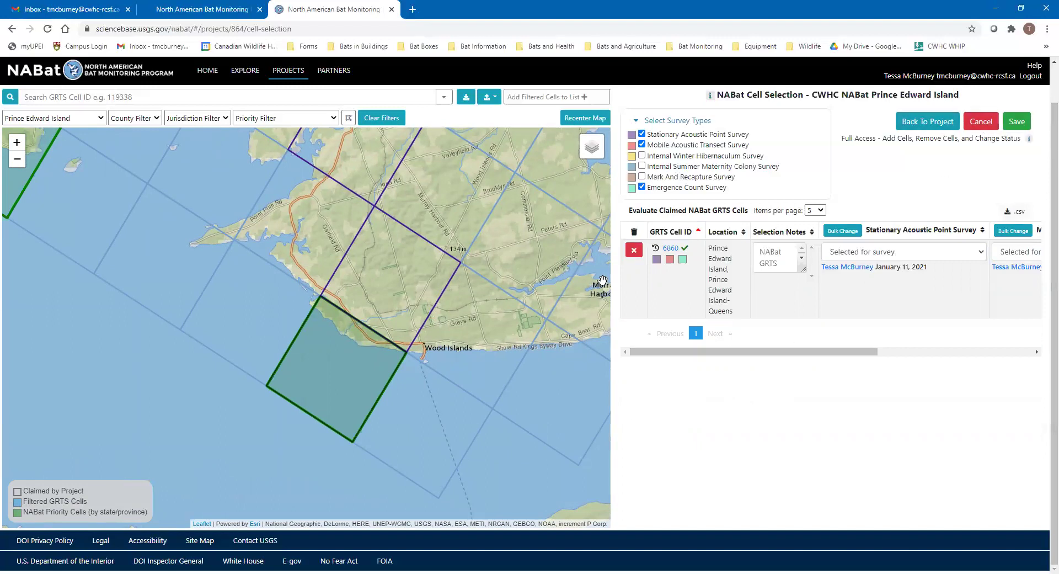
mouse_move(794, 352)
mouse_down()
mouse_move(844, 353)
mouse_move(773, 351)
mouse_up()
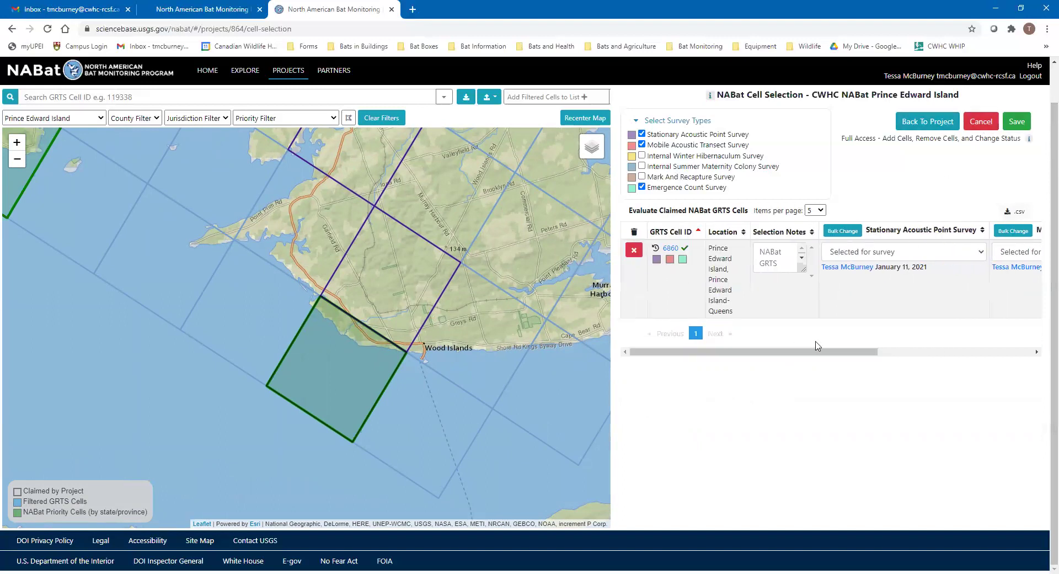
click(1019, 122)
Go back to the CWHC NABat Prince Edward Island project and cancel out of its edit form
click(932, 124)
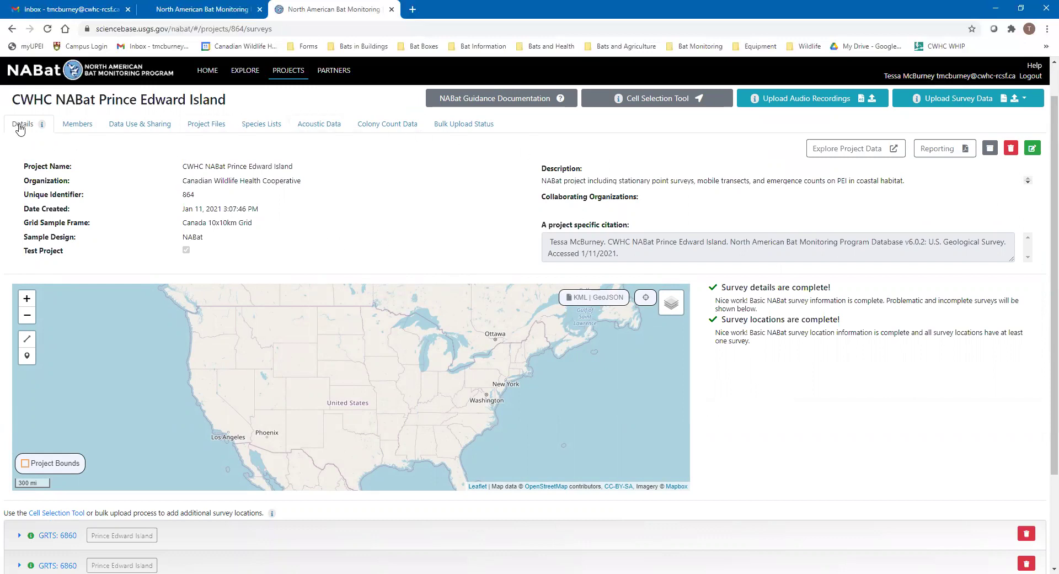
click(1036, 150)
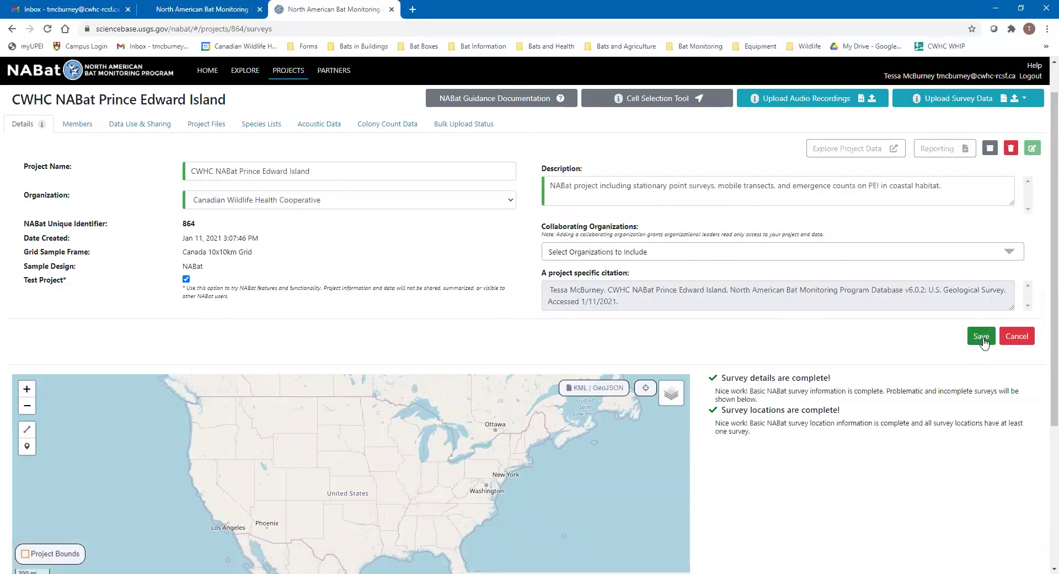
click(1019, 337)
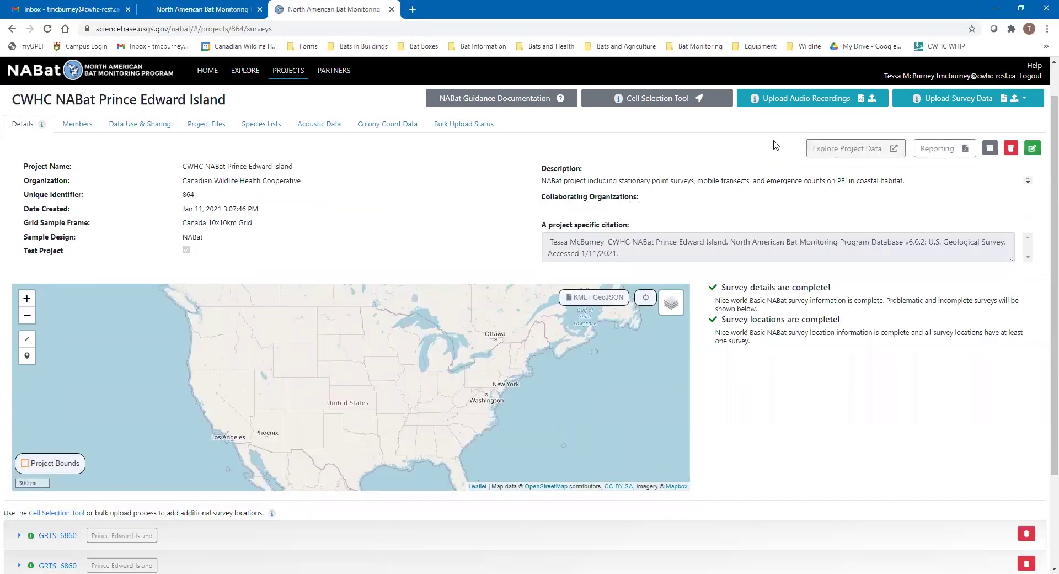
View the Members list, then read through the Data Use & Sharing agreement
click(77, 127)
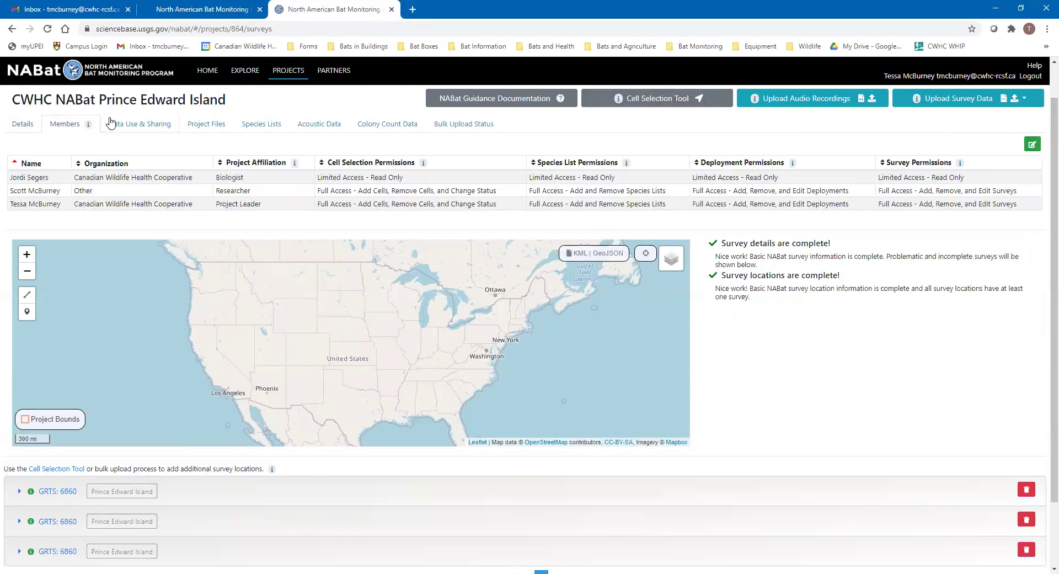
click(130, 127)
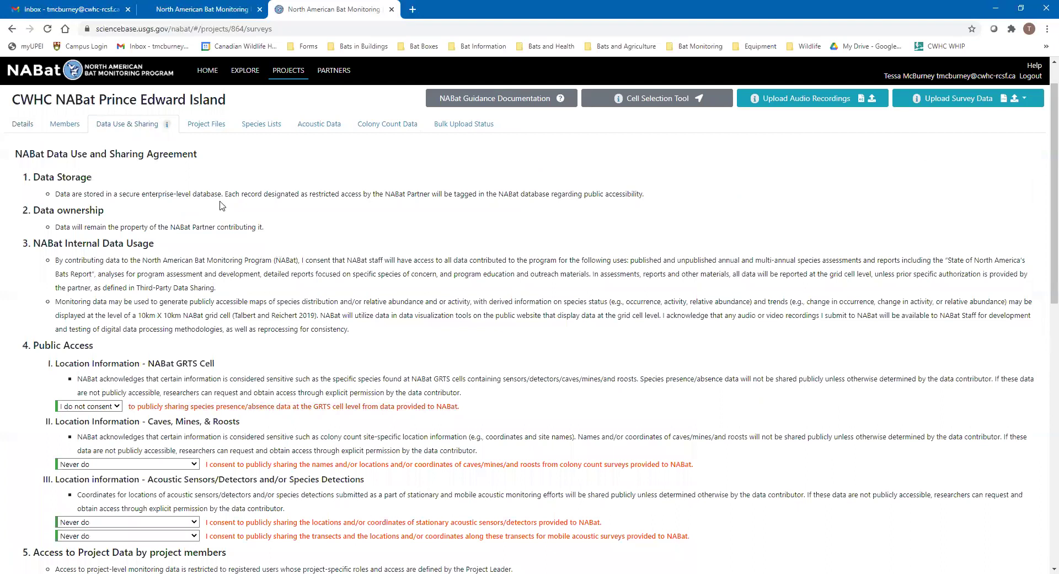
scroll(190, 533, down, 1)
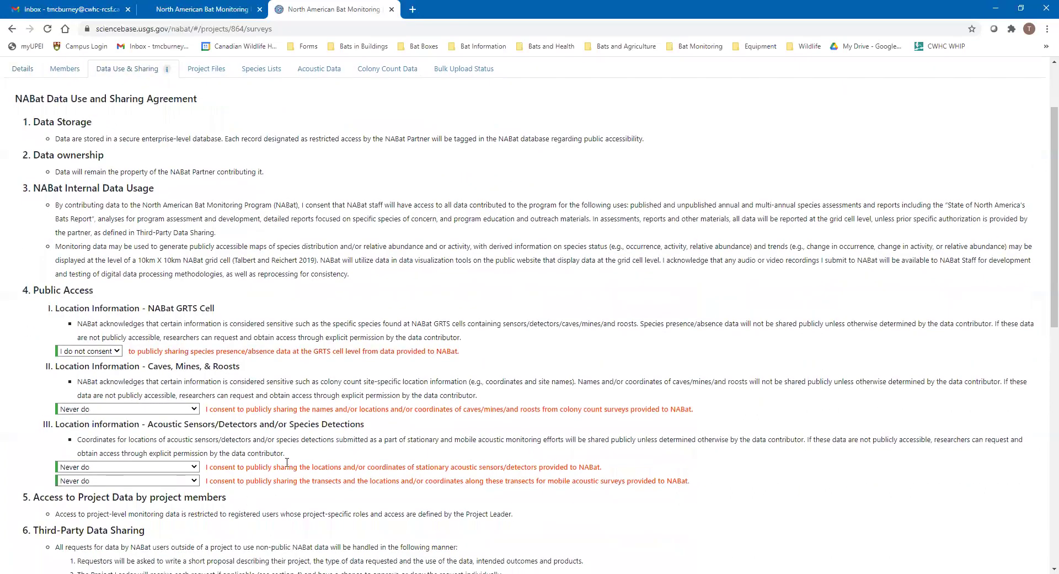
scroll(209, 476, up, 2)
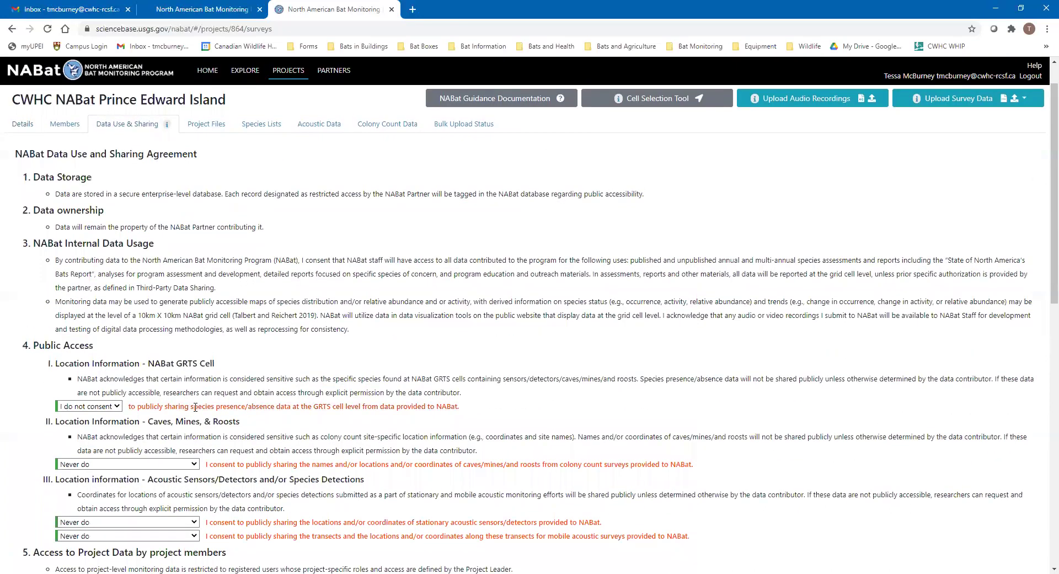
scroll(388, 514, down, 3)
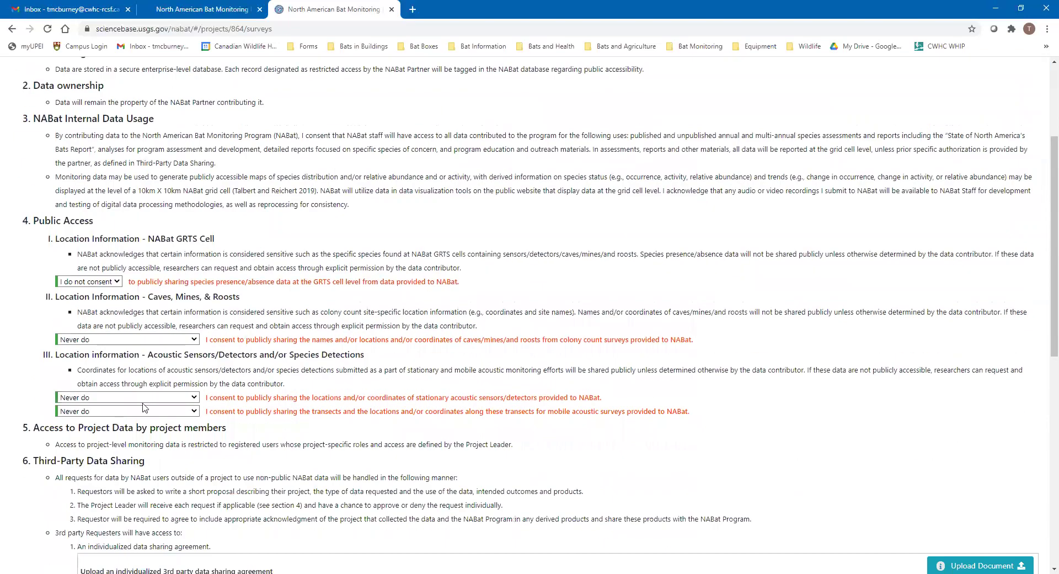
scroll(229, 355, down, 2)
scroll(201, 355, up, 5)
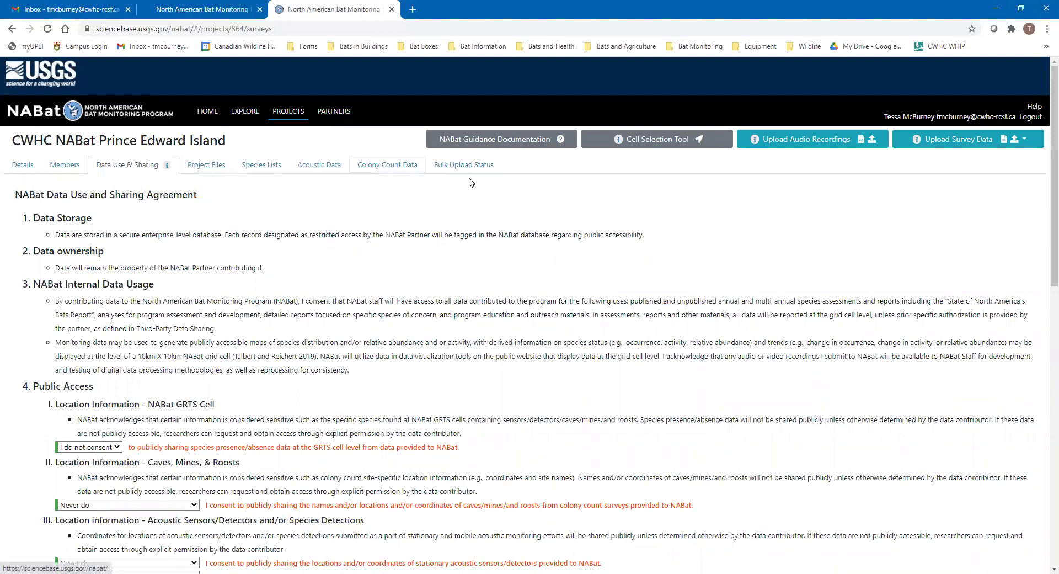
Return to the Details tab and cancel the project deletion prompt, keeping the project
click(26, 167)
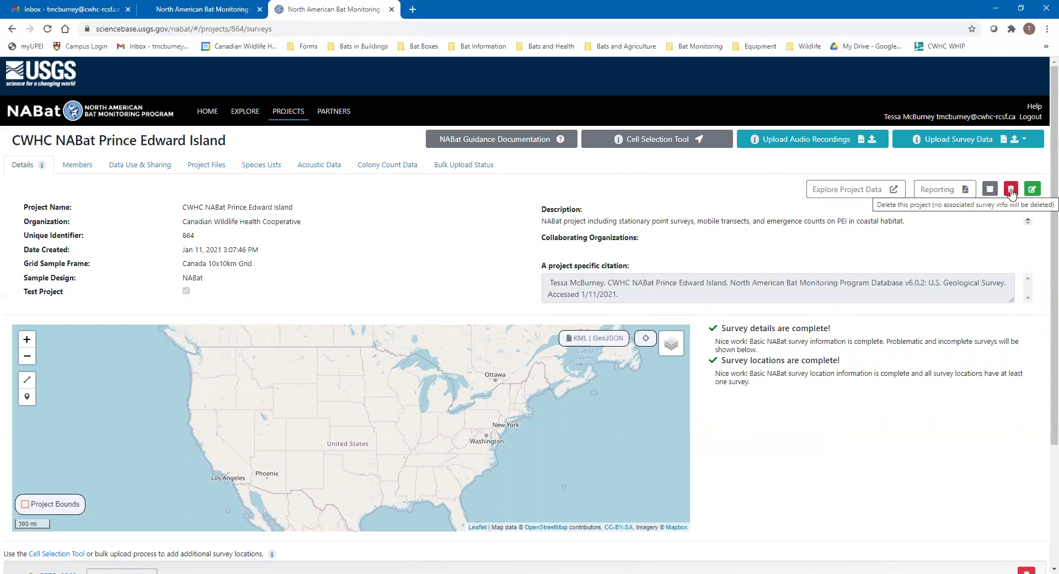
click(1011, 191)
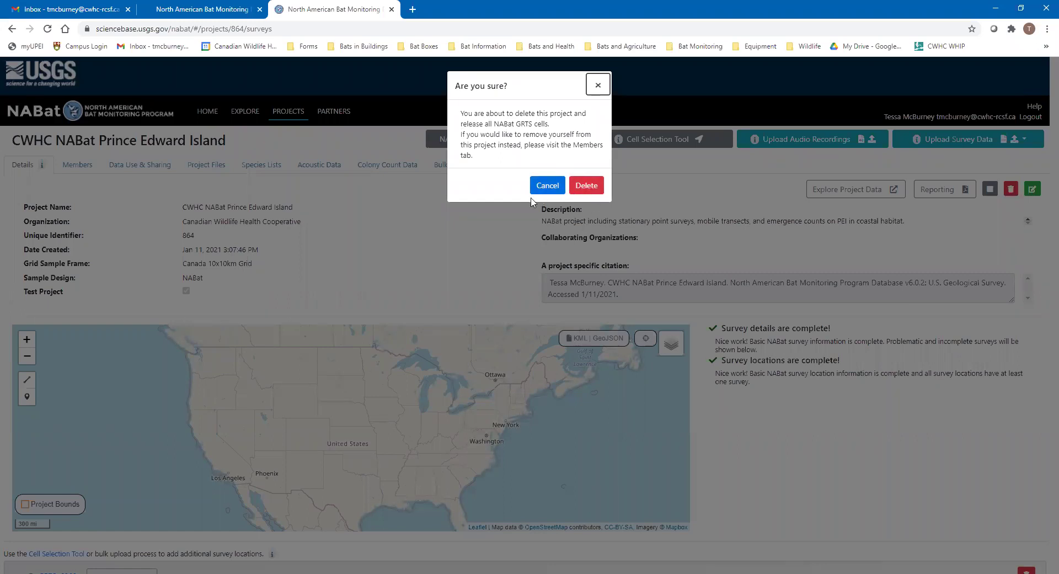
click(597, 86)
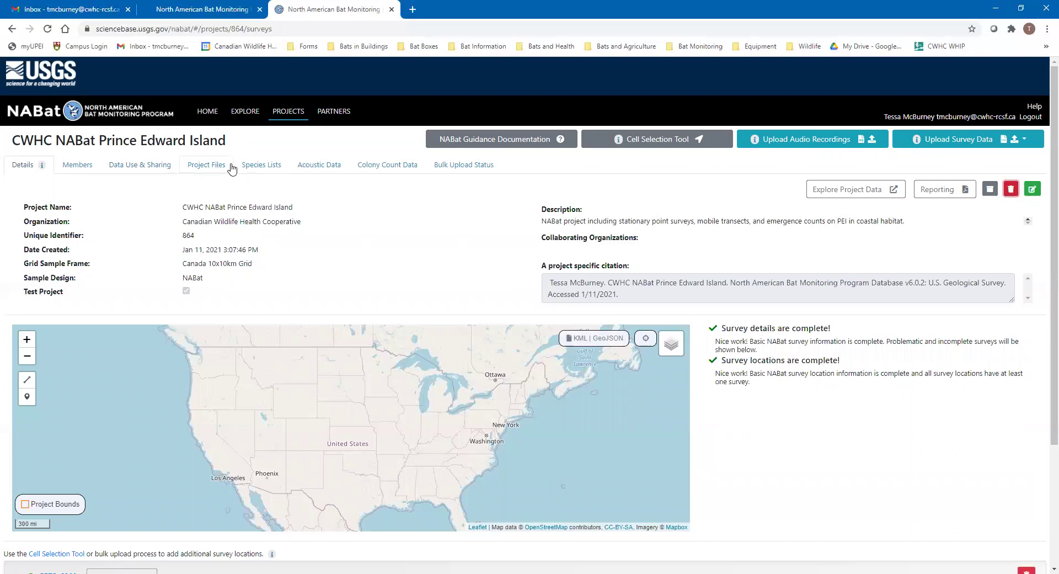
scroll(505, 225, down, 1)
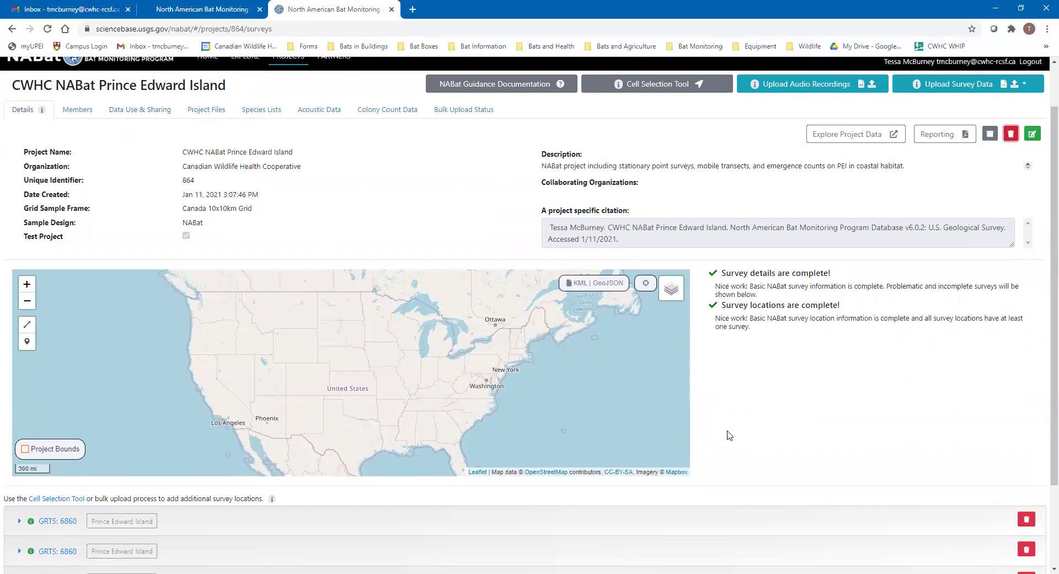